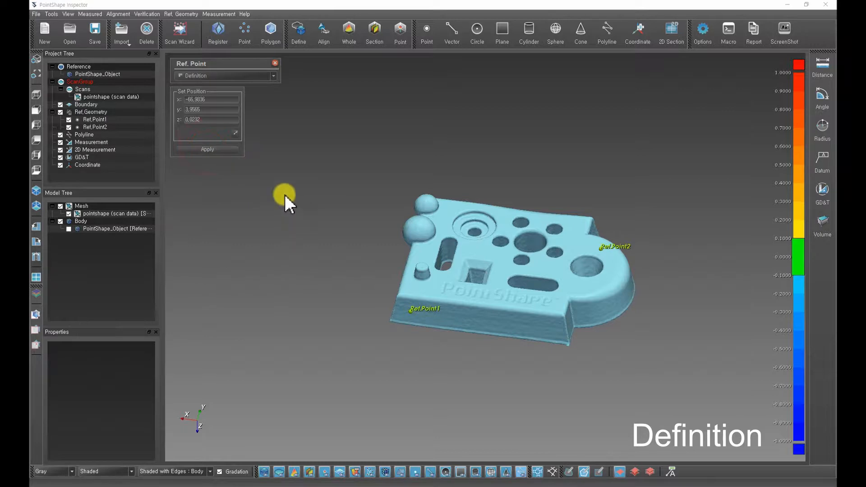
Step: Create a reference point by Definition at x 0, y 0, z 0 and finish the point command
{"action": "double_click", "coordinate": [215, 99]}
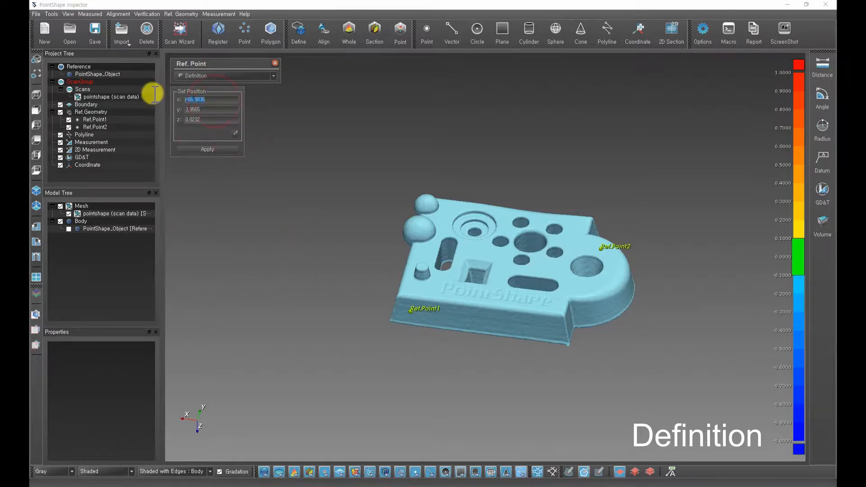
{"action": "left_click_drag", "start_coordinate": [206, 110], "coordinate": [187, 119]}
{"action": "type", "text": "0"}
{"action": "left_click", "coordinate": [209, 150]}
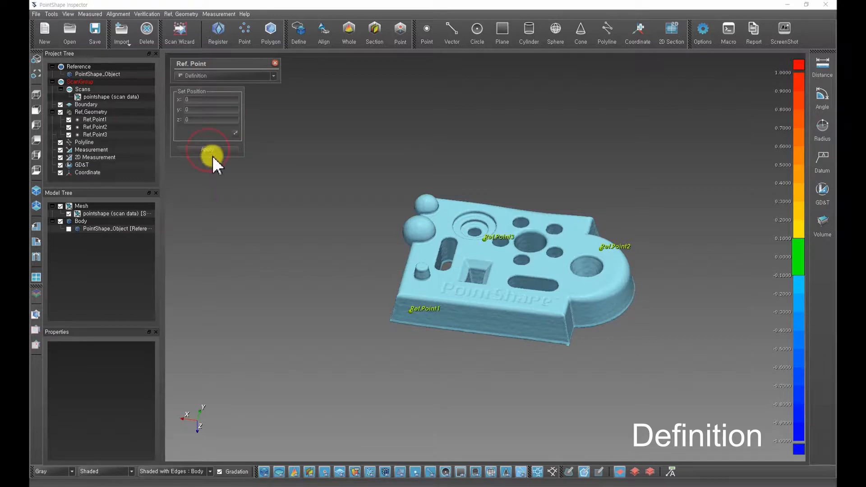
{"action": "left_click", "coordinate": [276, 63]}
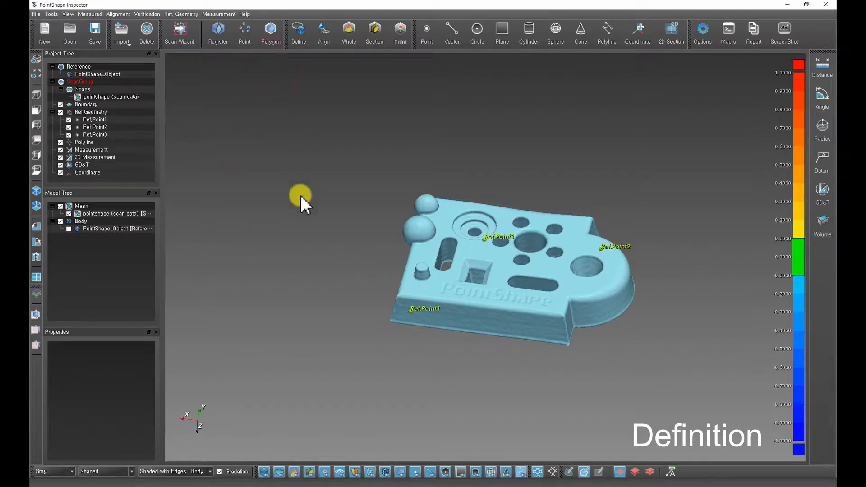
{"action": "middle_click_drag", "start_coordinate": [301, 196], "coordinate": [316, 232]}
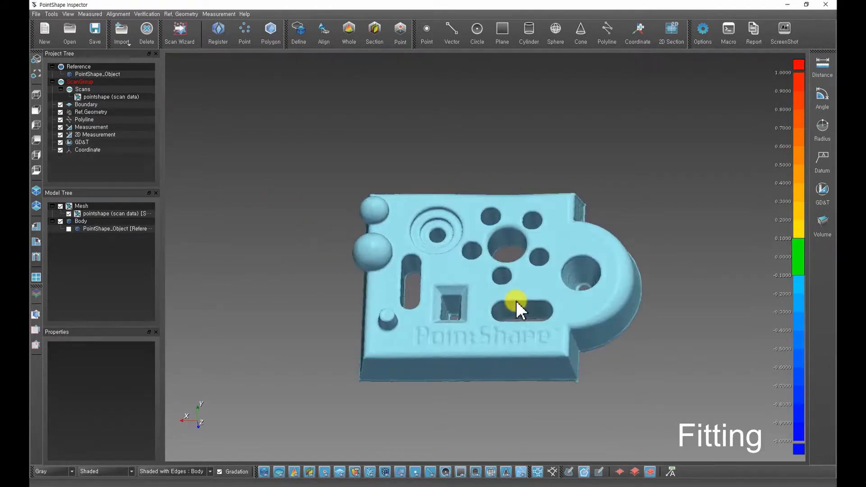
Step: Select the scan mesh around the large central hole in selection mode and fit a reference point directly to it with Ref.Geometry Fitting
{"action": "middle_click_drag", "start_coordinate": [527, 265], "coordinate": [544, 310]}
{"action": "scroll", "coordinate": [512, 239], "scroll_direction": "up", "scroll_amount": 6}
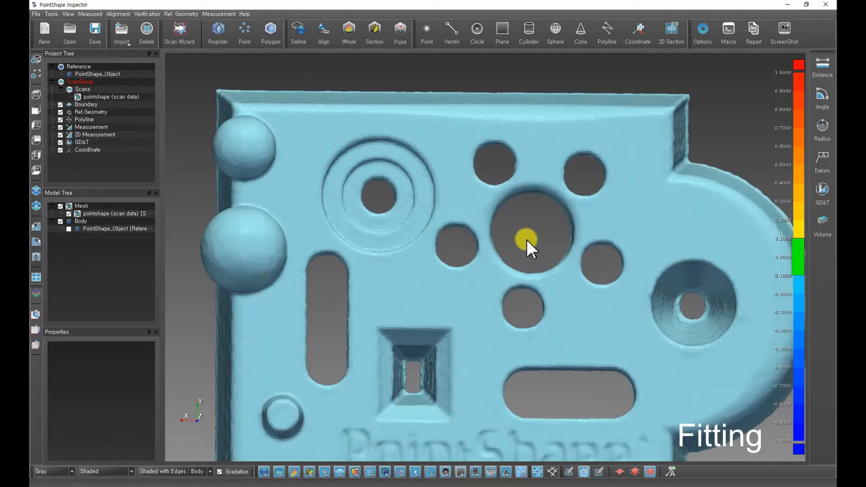
{"action": "middle_click_drag", "start_coordinate": [496, 257], "coordinate": [480, 272]}
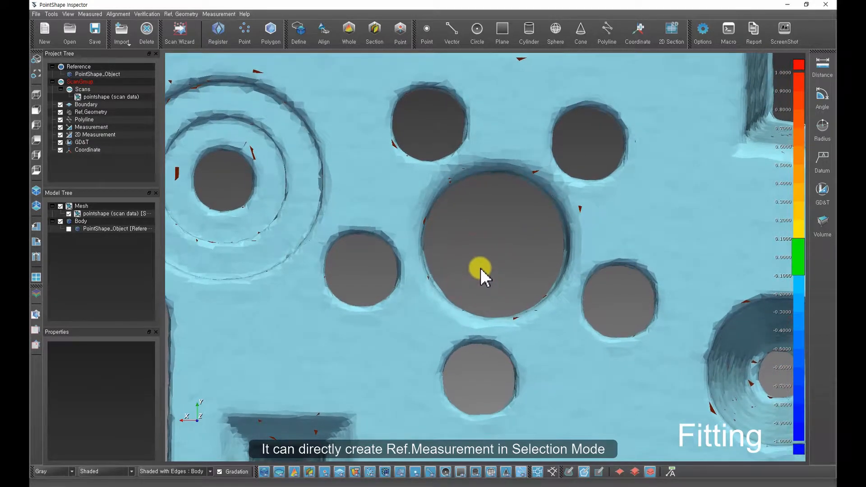
{"action": "key", "text": "alt+s"}
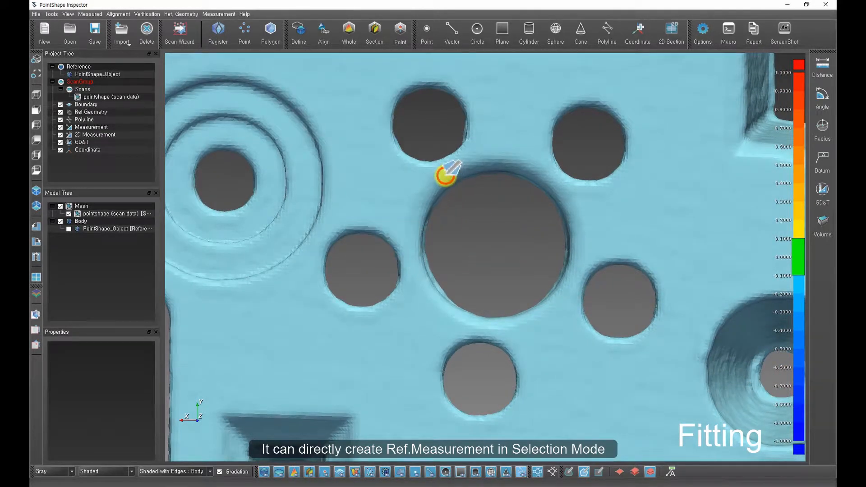
{"action": "mouse_move", "coordinate": [446, 176]}
{"action": "left_mouse_down"}
{"action": "mouse_move", "coordinate": [419, 239]}
{"action": "mouse_move", "coordinate": [434, 297]}
{"action": "mouse_move", "coordinate": [498, 320]}
{"action": "mouse_move", "coordinate": [541, 312]}
{"action": "mouse_move", "coordinate": [576, 285]}
{"action": "mouse_move", "coordinate": [575, 185]}
{"action": "mouse_move", "coordinate": [549, 159]}
{"action": "mouse_move", "coordinate": [494, 145]}
{"action": "mouse_move", "coordinate": [457, 157]}
{"action": "mouse_move", "coordinate": [448, 176]}
{"action": "left_mouse_up"}
{"action": "key", "text": "alt+s"}
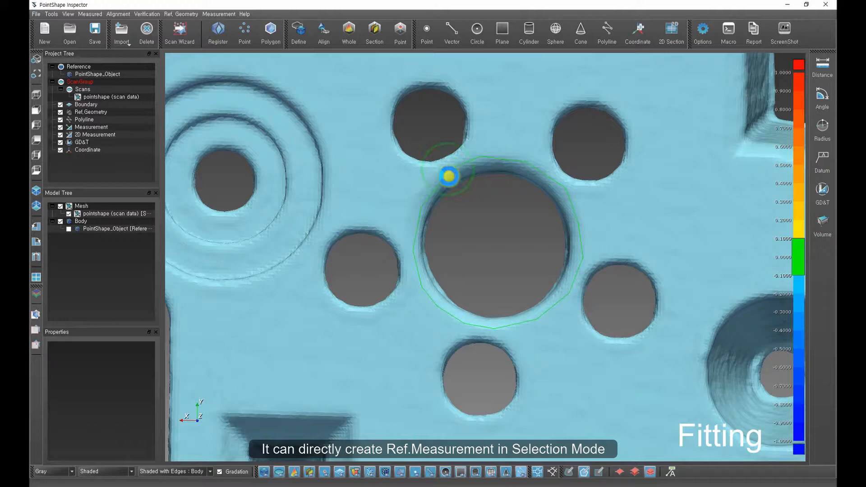
{"action": "left_click", "coordinate": [496, 282]}
{"action": "mouse_move", "coordinate": [495, 290]}
{"action": "middle_mouse_down"}
{"action": "mouse_move", "coordinate": [429, 258]}
{"action": "mouse_move", "coordinate": [567, 337]}
{"action": "mouse_move", "coordinate": [607, 310]}
{"action": "mouse_move", "coordinate": [605, 271]}
{"action": "mouse_move", "coordinate": [509, 302]}
{"action": "mouse_move", "coordinate": [536, 261]}
{"action": "mouse_move", "coordinate": [528, 239]}
{"action": "middle_mouse_up"}
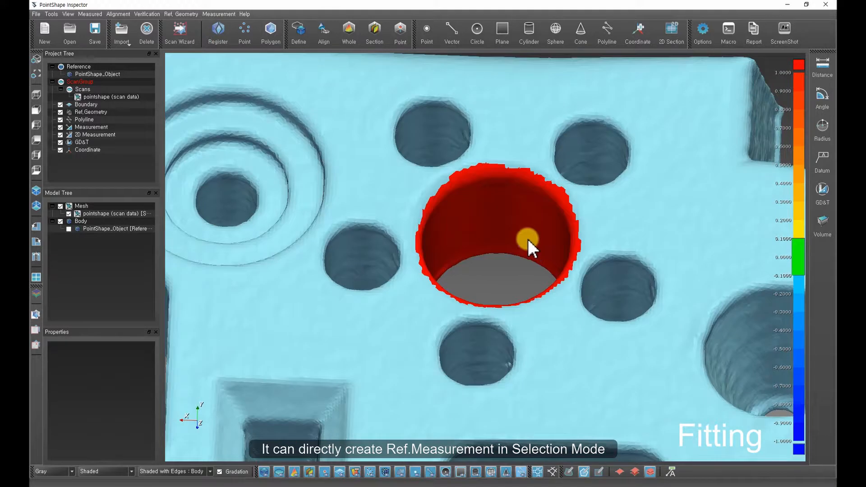
{"action": "right_click", "coordinate": [496, 216]}
{"action": "mouse_move", "coordinate": [511, 253]}
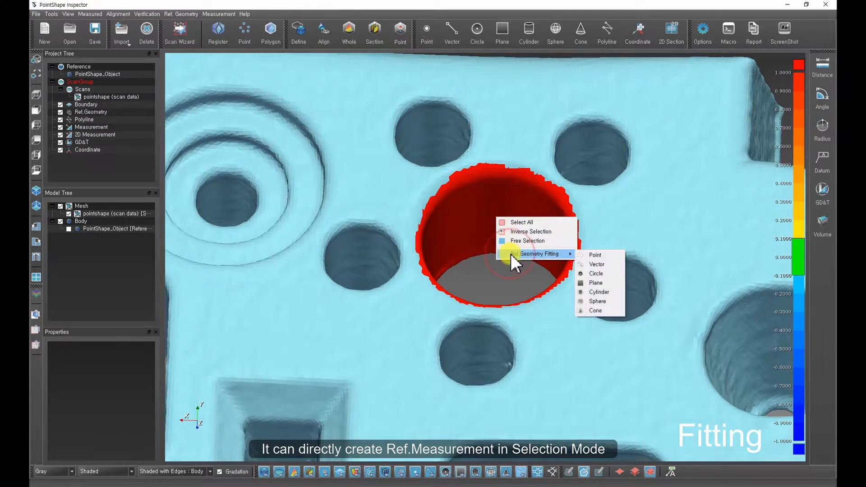
{"action": "left_click", "coordinate": [595, 255]}
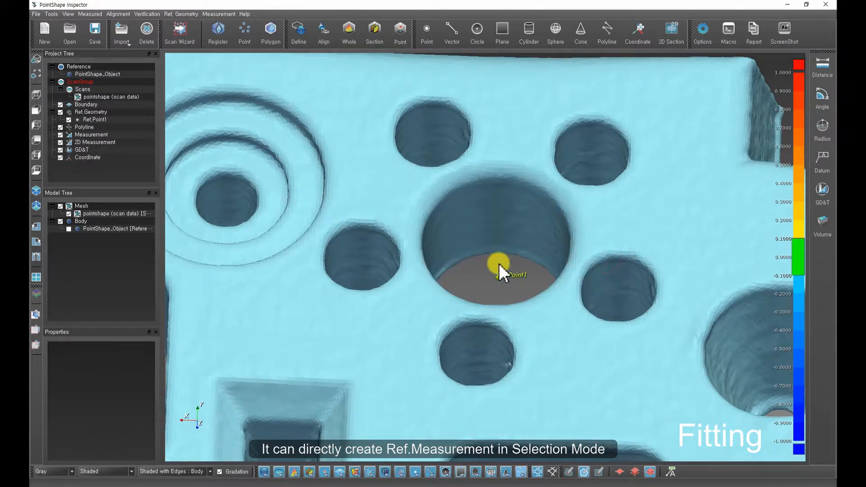
{"action": "mouse_move", "coordinate": [499, 265]}
{"action": "middle_mouse_down"}
{"action": "mouse_move", "coordinate": [509, 338]}
{"action": "mouse_move", "coordinate": [570, 358]}
{"action": "mouse_move", "coordinate": [533, 351]}
{"action": "mouse_move", "coordinate": [497, 285]}
{"action": "mouse_move", "coordinate": [510, 245]}
{"action": "middle_mouse_up"}
{"action": "scroll", "coordinate": [500, 283], "scroll_direction": "down", "scroll_amount": 5}
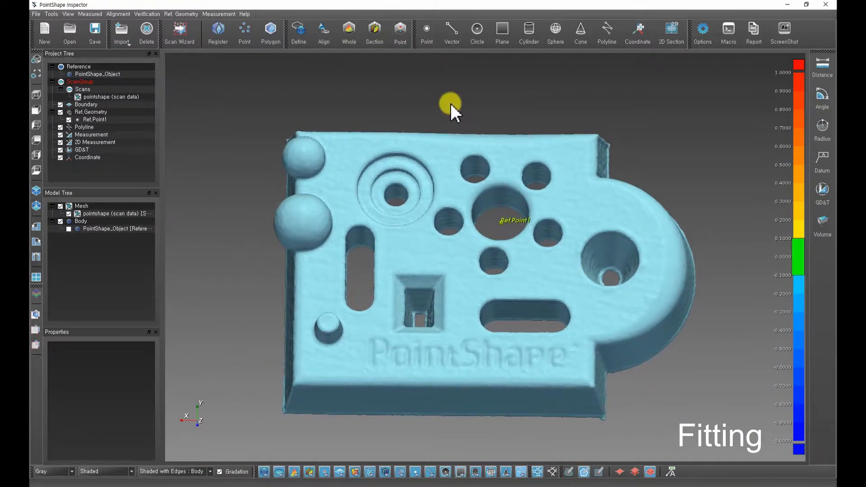
Step: Create a second reference point with the Fitting method from an outlined selection around the small hole between the large hole and the concentric rings
{"action": "left_click", "coordinate": [426, 41]}
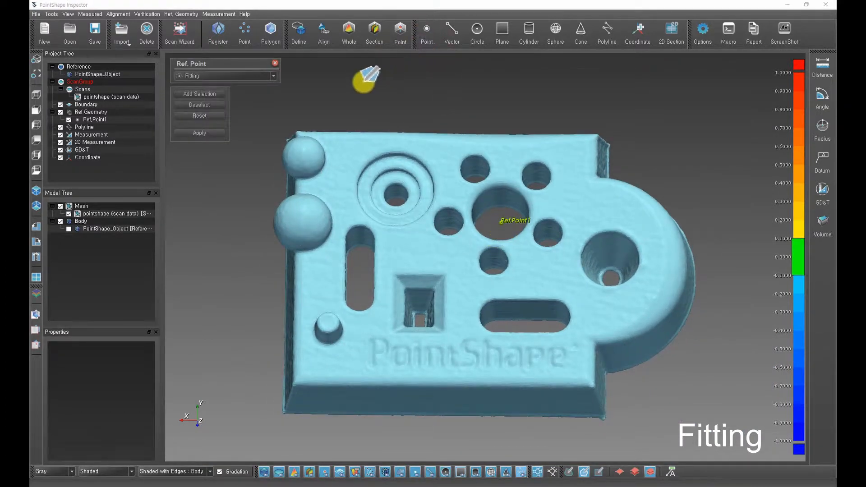
{"action": "left_click", "coordinate": [273, 76]}
{"action": "left_click", "coordinate": [229, 93]}
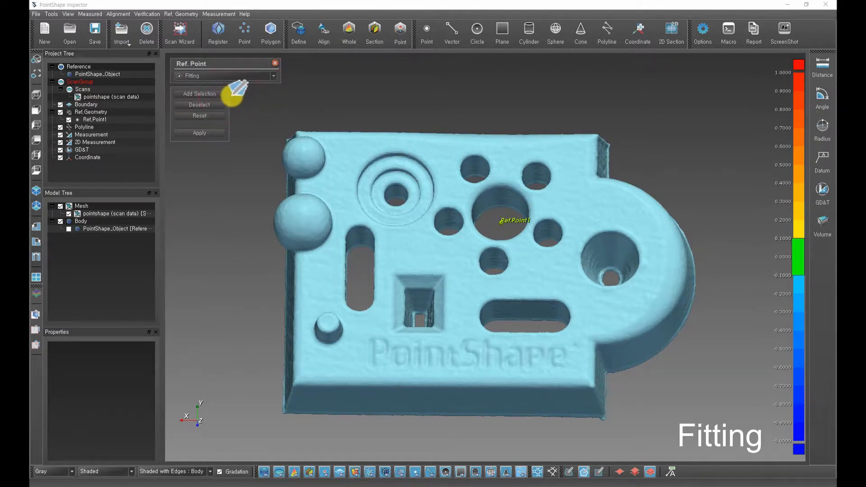
{"action": "middle_click_drag", "start_coordinate": [392, 193], "coordinate": [405, 241]}
{"action": "scroll", "coordinate": [445, 228], "scroll_direction": "up", "scroll_amount": 5}
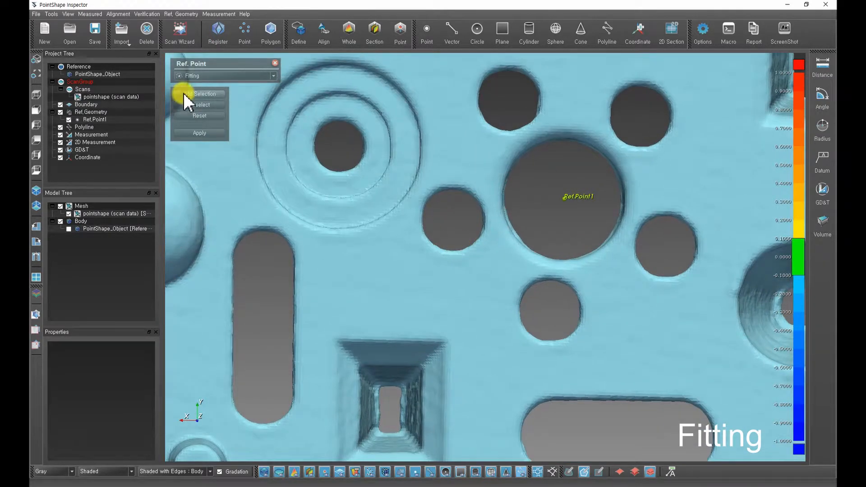
{"action": "left_click", "coordinate": [184, 93]}
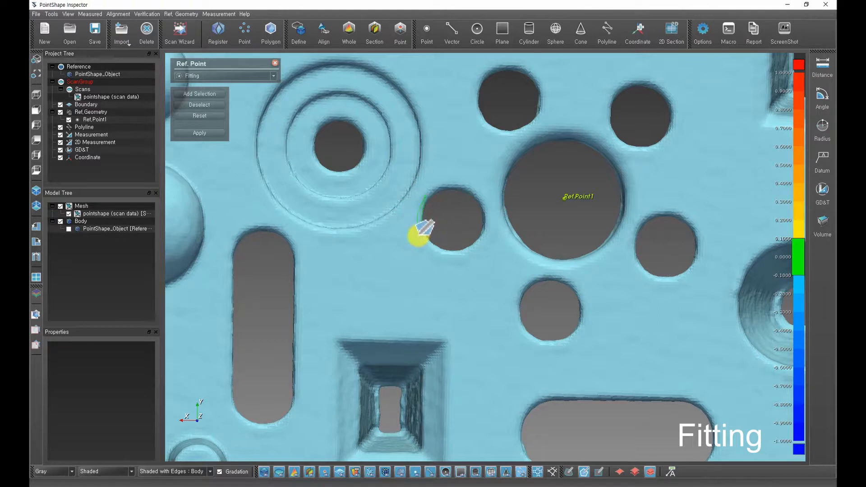
{"action": "left_click", "coordinate": [418, 235]}
{"action": "left_click", "coordinate": [436, 254]}
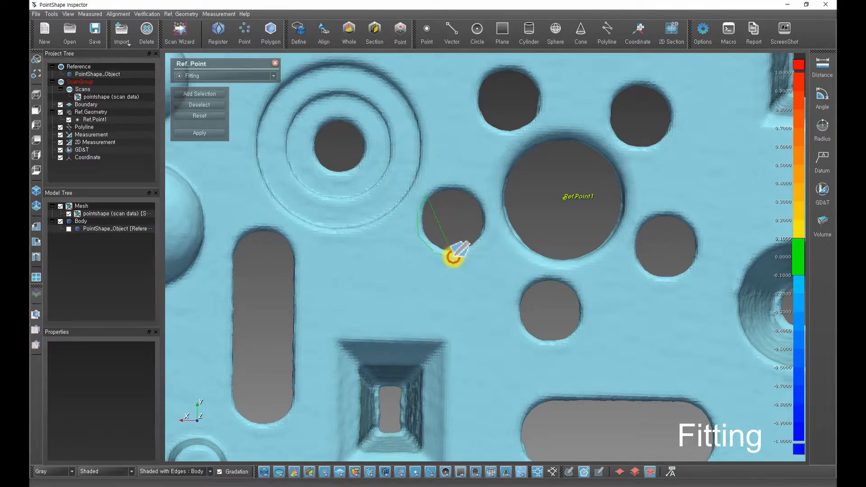
{"action": "left_click", "coordinate": [477, 248]}
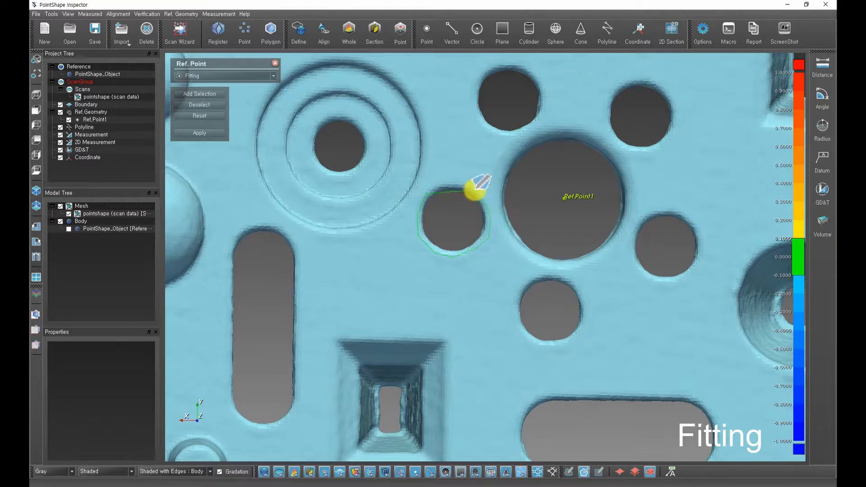
{"action": "left_click", "coordinate": [461, 184]}
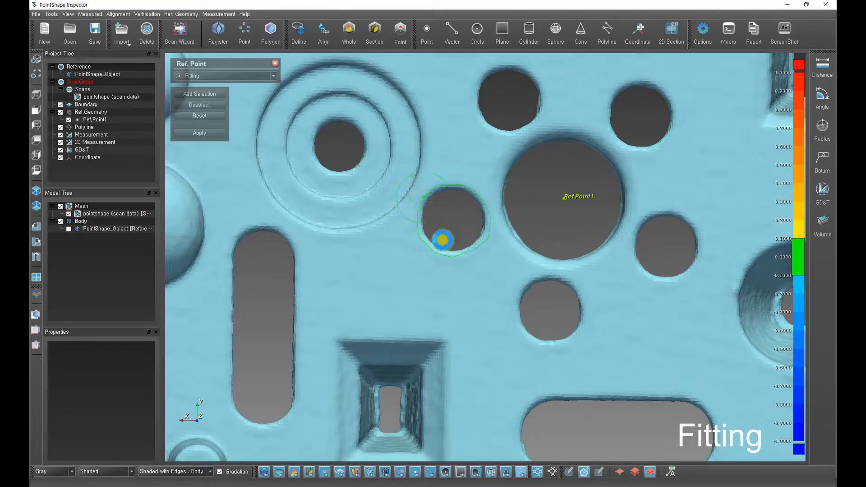
{"action": "double_click", "coordinate": [451, 236]}
{"action": "mouse_move", "coordinate": [452, 233]}
{"action": "middle_mouse_down"}
{"action": "mouse_move", "coordinate": [549, 233]}
{"action": "mouse_move", "coordinate": [507, 207]}
{"action": "mouse_move", "coordinate": [497, 185]}
{"action": "mouse_move", "coordinate": [461, 185]}
{"action": "mouse_move", "coordinate": [370, 217]}
{"action": "mouse_move", "coordinate": [448, 195]}
{"action": "mouse_move", "coordinate": [438, 216]}
{"action": "mouse_move", "coordinate": [579, 293]}
{"action": "mouse_move", "coordinate": [548, 262]}
{"action": "mouse_move", "coordinate": [526, 194]}
{"action": "mouse_move", "coordinate": [529, 228]}
{"action": "middle_mouse_up"}
{"action": "left_click", "coordinate": [213, 134]}
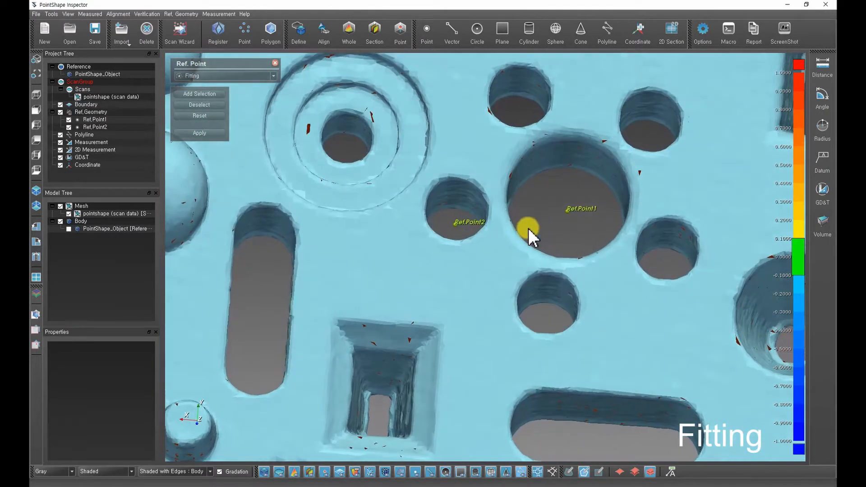
{"action": "scroll", "coordinate": [526, 259], "scroll_direction": "down", "scroll_amount": 3}
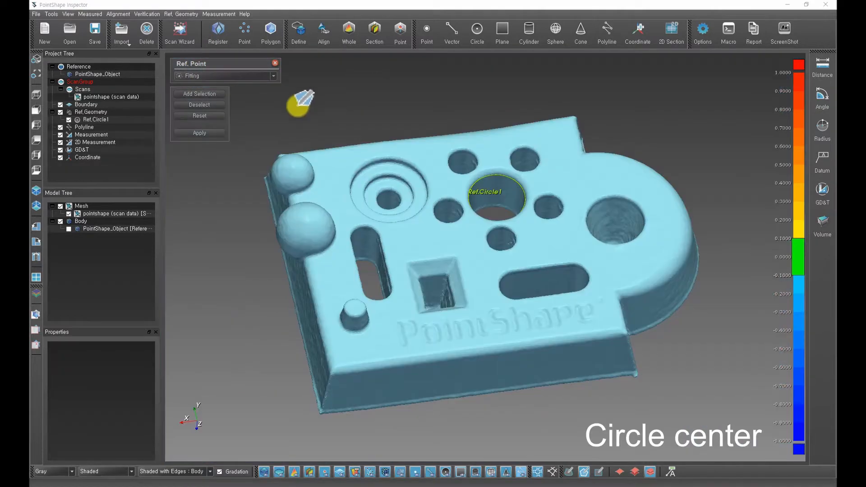
Step: Create a reference point with the Circle center method from Ref.Circle1 on the large central hole
{"action": "left_click", "coordinate": [248, 80]}
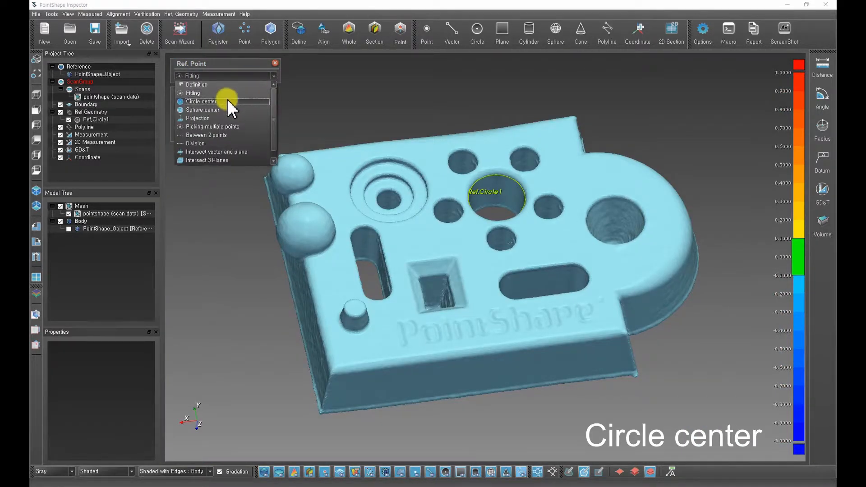
{"action": "left_click", "coordinate": [225, 102]}
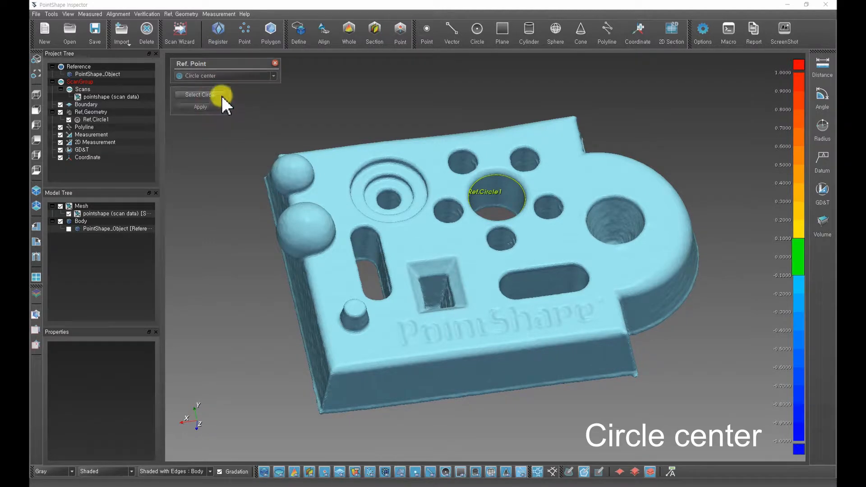
{"action": "left_click", "coordinate": [221, 95]}
{"action": "left_click", "coordinate": [497, 174]}
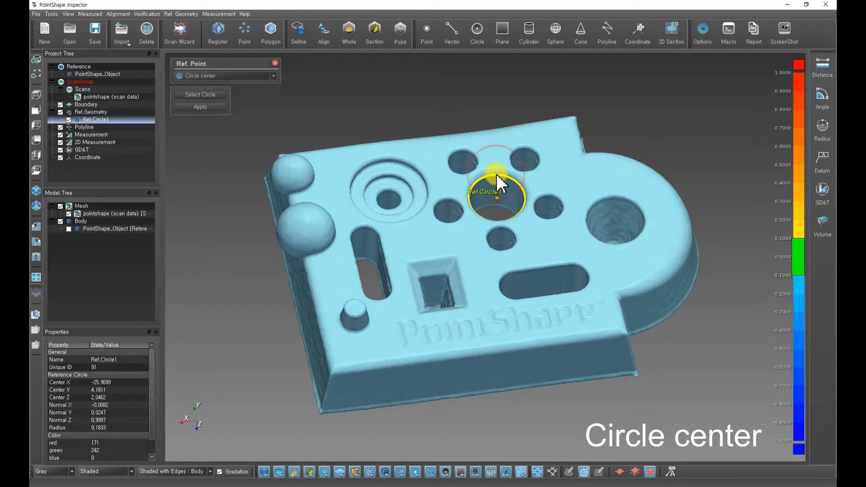
{"action": "left_click", "coordinate": [210, 106]}
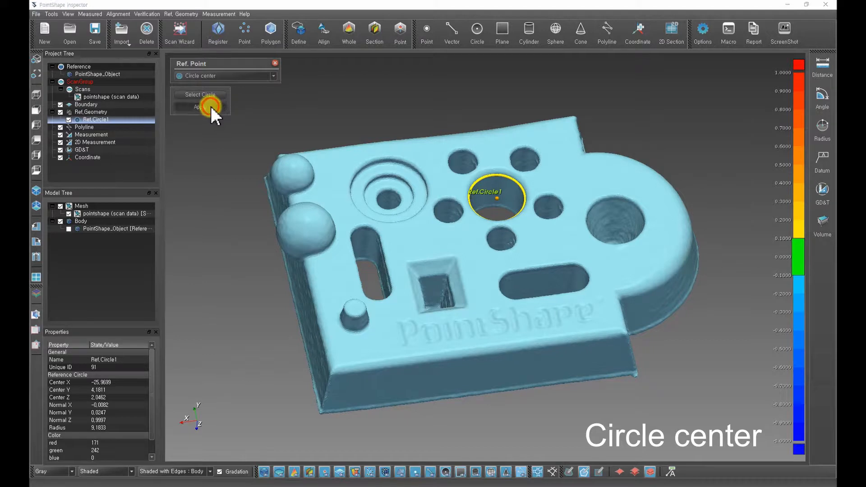
{"action": "right_click_drag", "start_coordinate": [382, 115], "coordinate": [369, 100]}
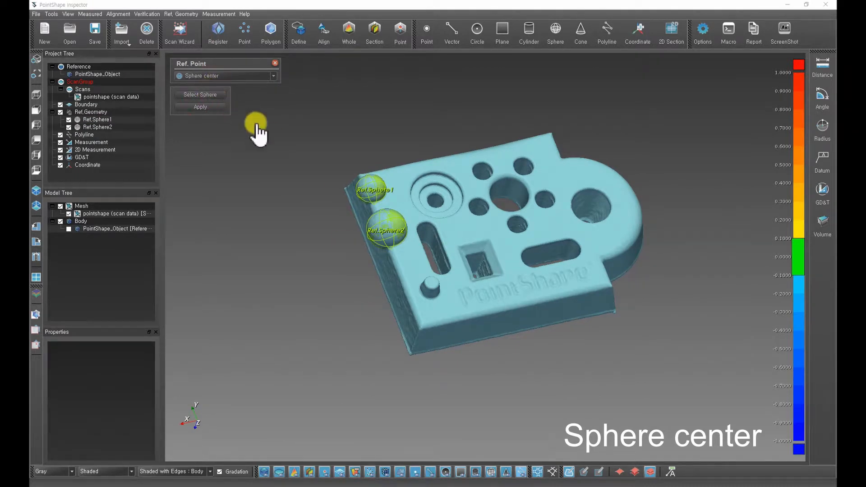
Step: Create reference points at the centers of Ref.Sphere1 and Ref.Sphere2 with the Sphere center method
{"action": "left_click", "coordinate": [370, 188]}
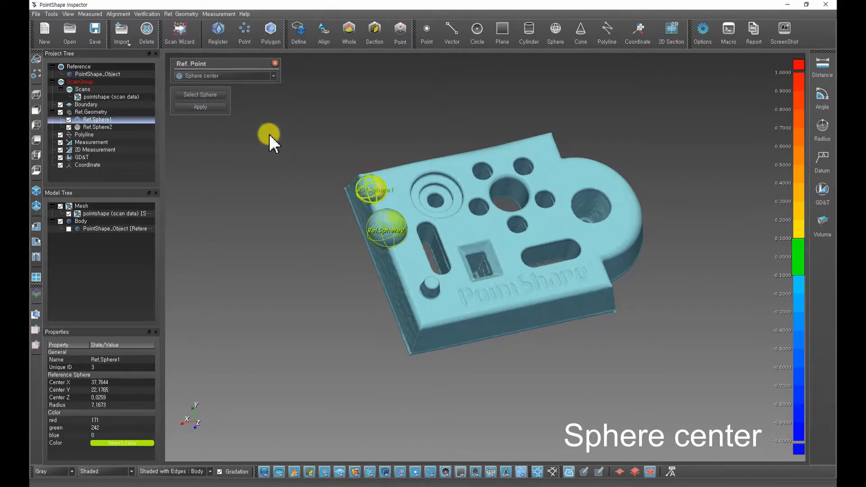
{"action": "left_click", "coordinate": [223, 109]}
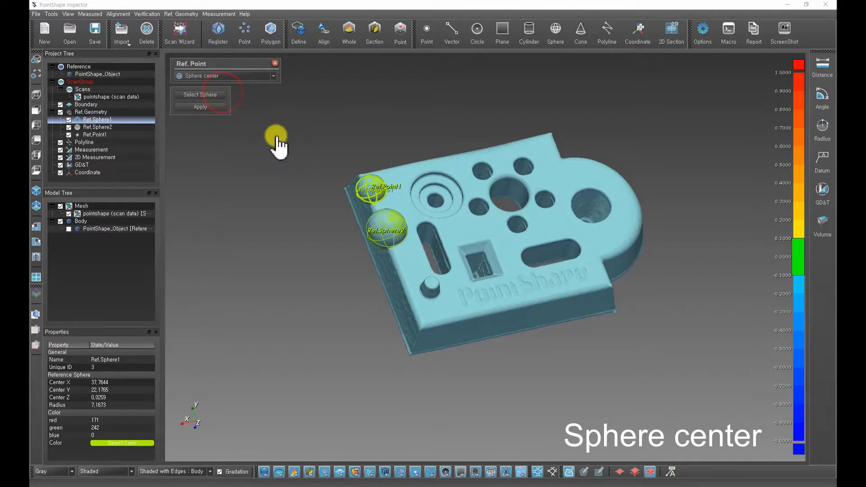
{"action": "left_click", "coordinate": [387, 228]}
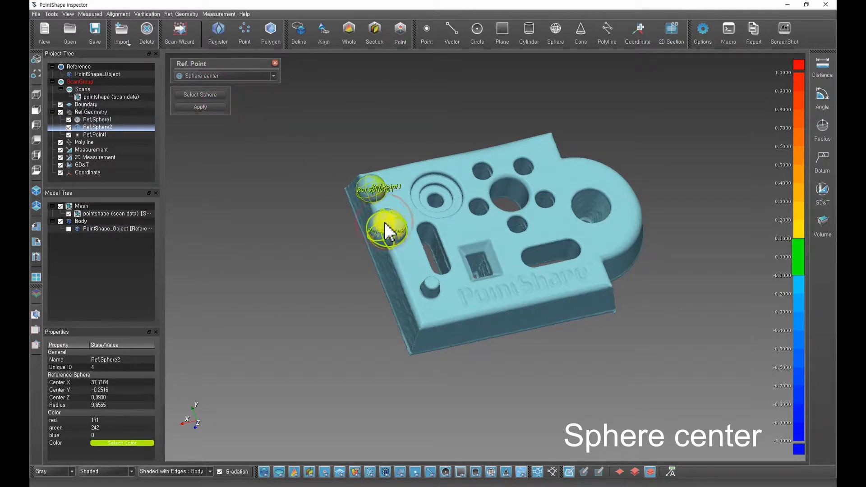
{"action": "left_click", "coordinate": [217, 107]}
Step: Hide Ref.Sphere1 and Ref.Sphere2 and set the mesh display to Transparent to inspect the center points
{"action": "left_click", "coordinate": [69, 119]}
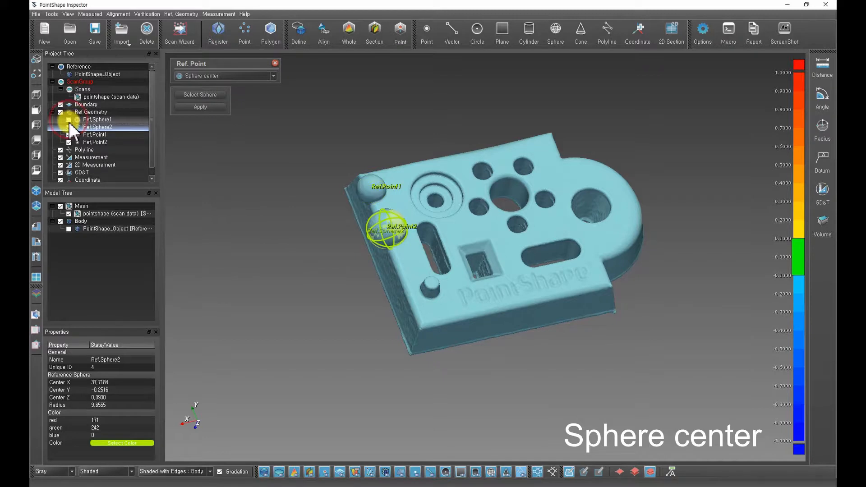
{"action": "left_click", "coordinate": [69, 127]}
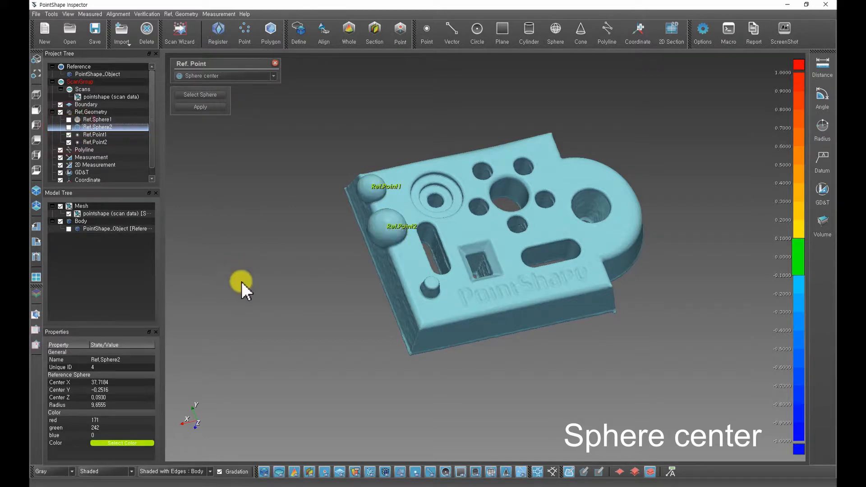
{"action": "left_click", "coordinate": [127, 471]}
{"action": "left_click", "coordinate": [119, 485]}
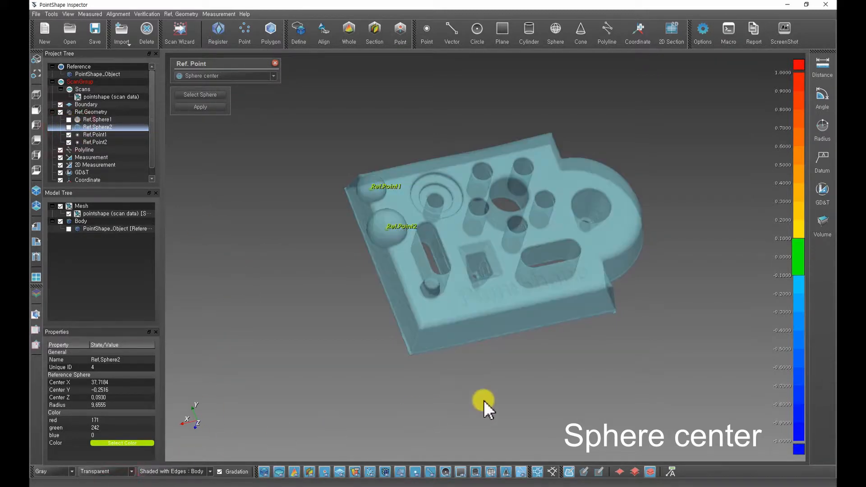
{"action": "left_click_drag", "start_coordinate": [503, 374], "coordinate": [395, 376]}
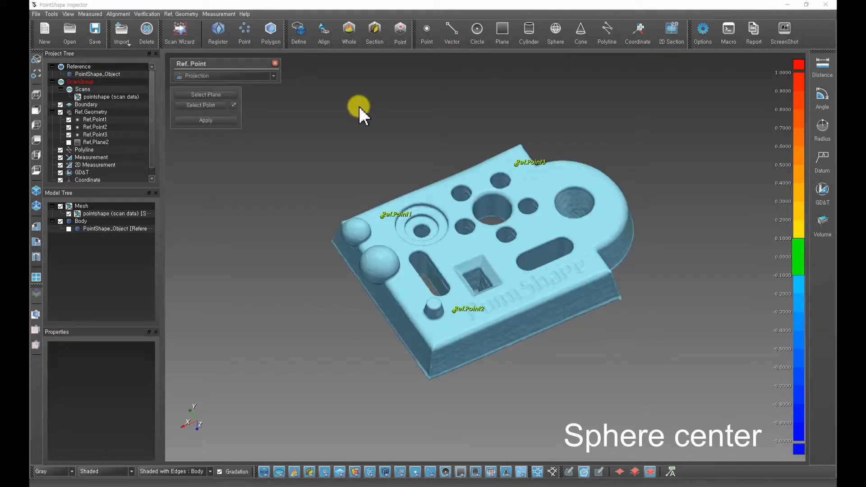
Step: Show Ref.Plane2 and create a reference point by projecting Ref.Point1 onto it with the Projection method
{"action": "left_click", "coordinate": [69, 142]}
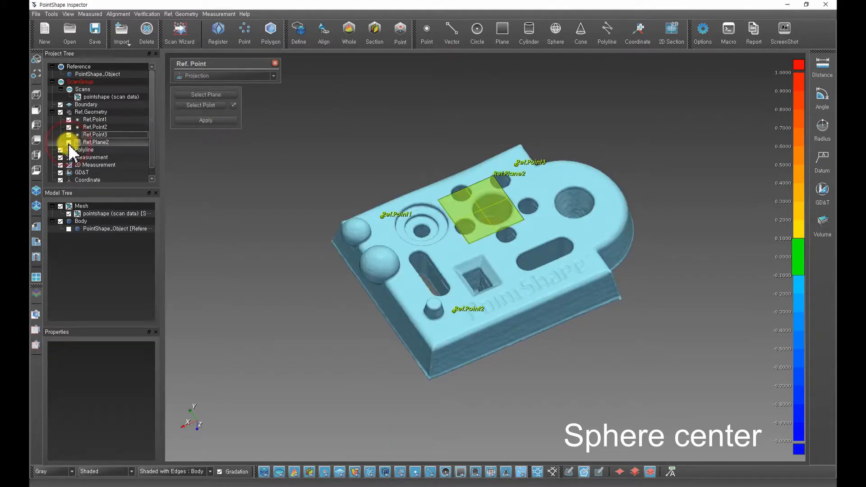
{"action": "left_click_drag", "start_coordinate": [383, 199], "coordinate": [399, 131]}
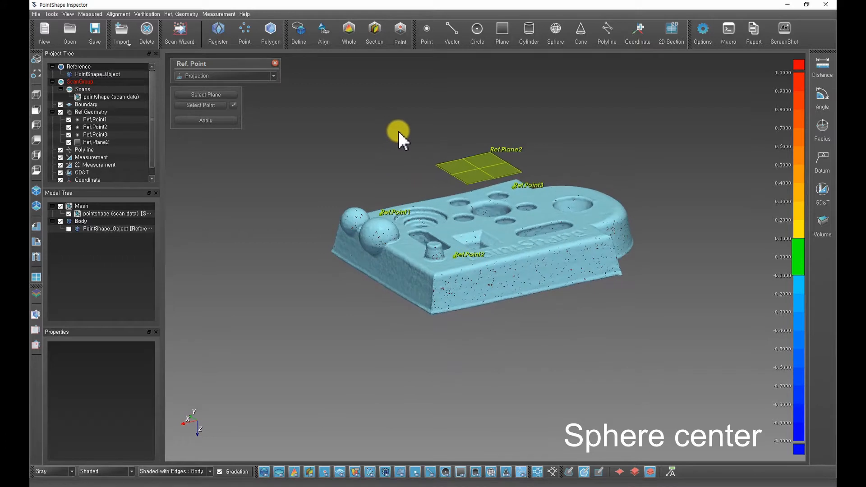
{"action": "left_click", "coordinate": [457, 164]}
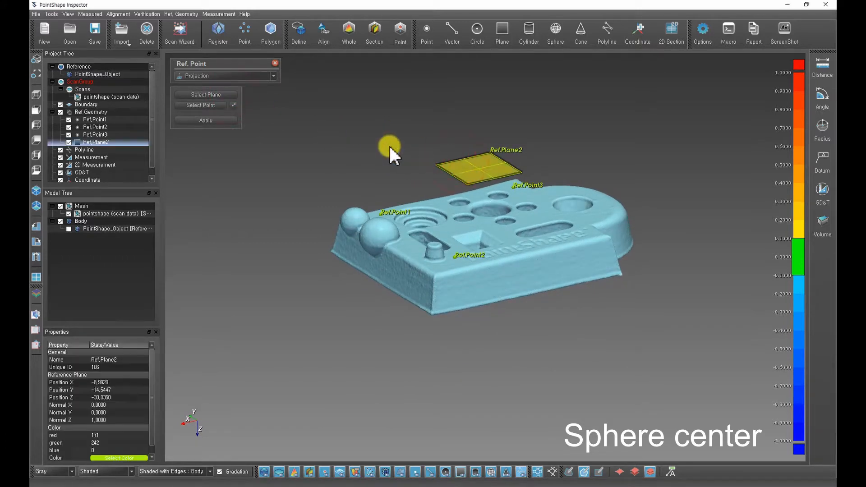
{"action": "left_click", "coordinate": [224, 105]}
{"action": "left_click_drag", "start_coordinate": [352, 204], "coordinate": [381, 222]}
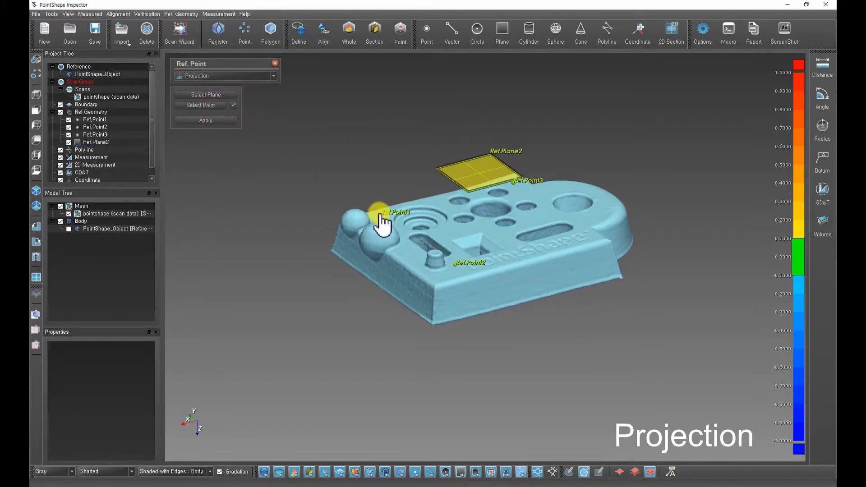
{"action": "left_click", "coordinate": [381, 213]}
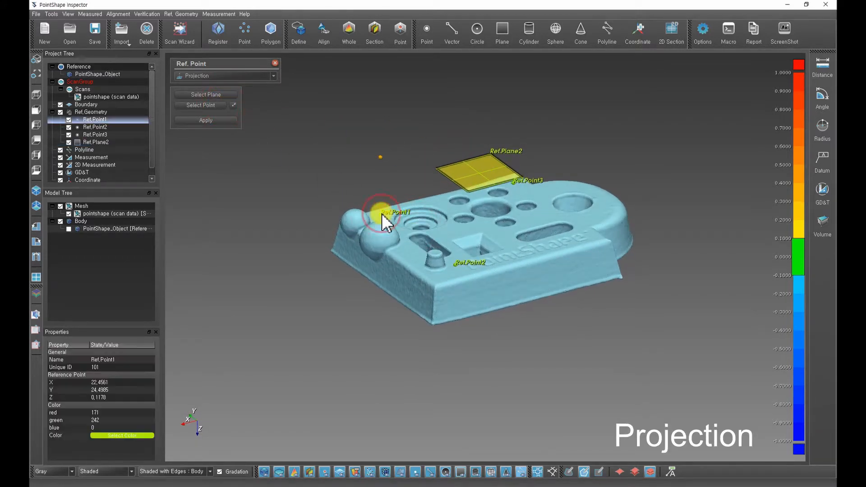
{"action": "left_click", "coordinate": [221, 123]}
{"action": "left_click", "coordinate": [323, 183]}
Step: Create a reference point by projecting Ref.Point3 onto Ref.Plane2
{"action": "left_click", "coordinate": [221, 96]}
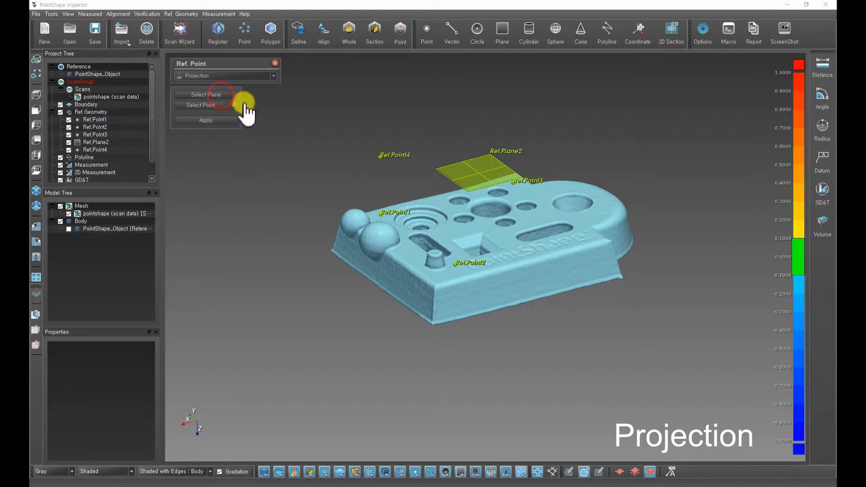
{"action": "left_click", "coordinate": [456, 171]}
{"action": "left_click", "coordinate": [513, 183]}
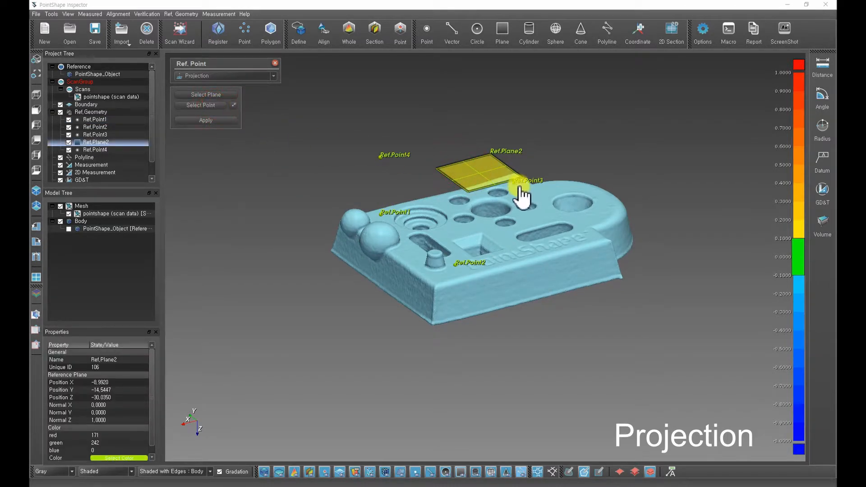
{"action": "left_click", "coordinate": [201, 121]}
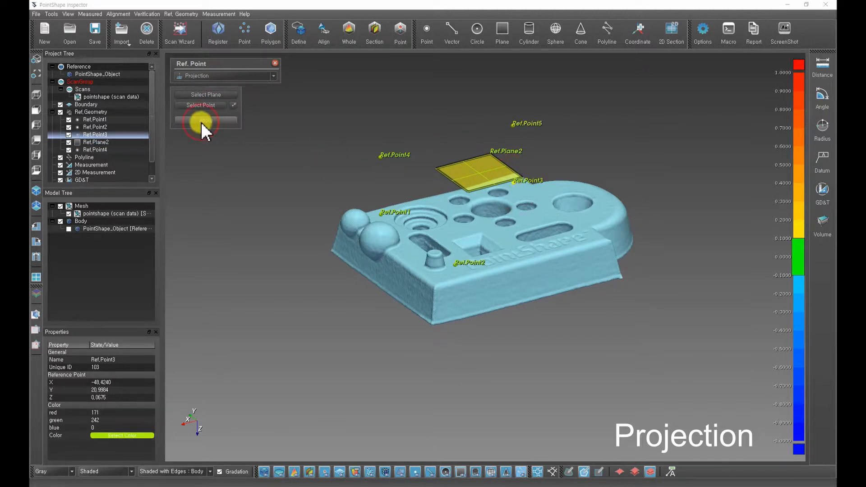
Step: Create a reference point by projecting Ref.Point2 onto Ref.Plane2, and finish the Ref. Point command
{"action": "left_click", "coordinate": [449, 174]}
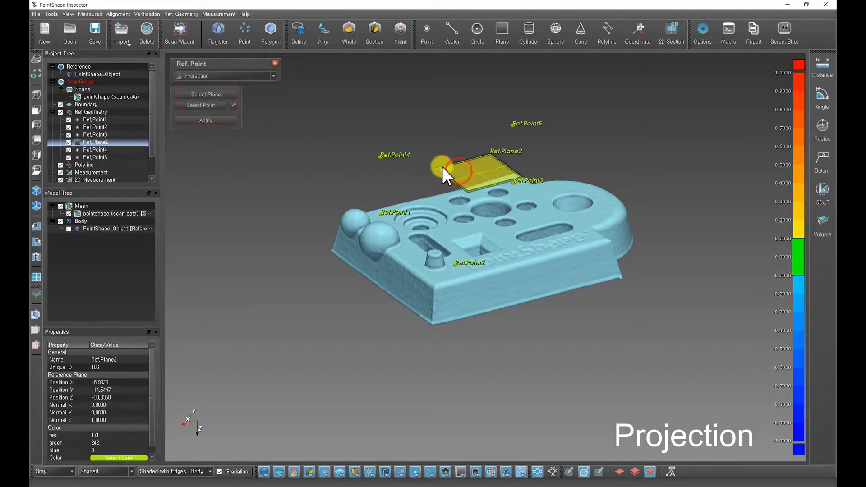
{"action": "left_click", "coordinate": [457, 266]}
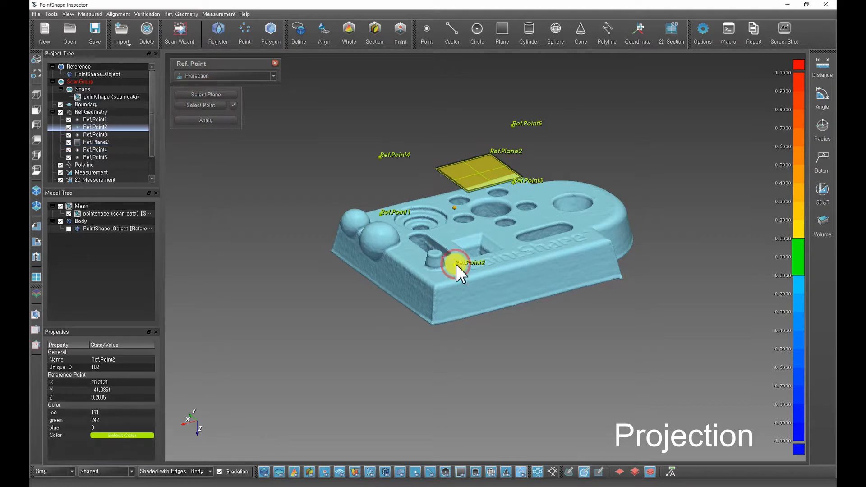
{"action": "left_click", "coordinate": [206, 121]}
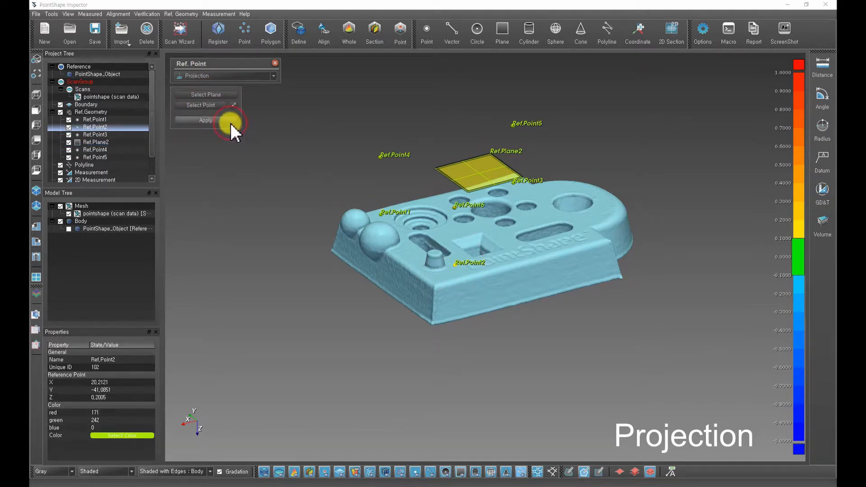
{"action": "left_click", "coordinate": [275, 64]}
{"action": "left_click", "coordinate": [307, 171]}
{"action": "left_click_drag", "start_coordinate": [307, 171], "coordinate": [293, 380]}
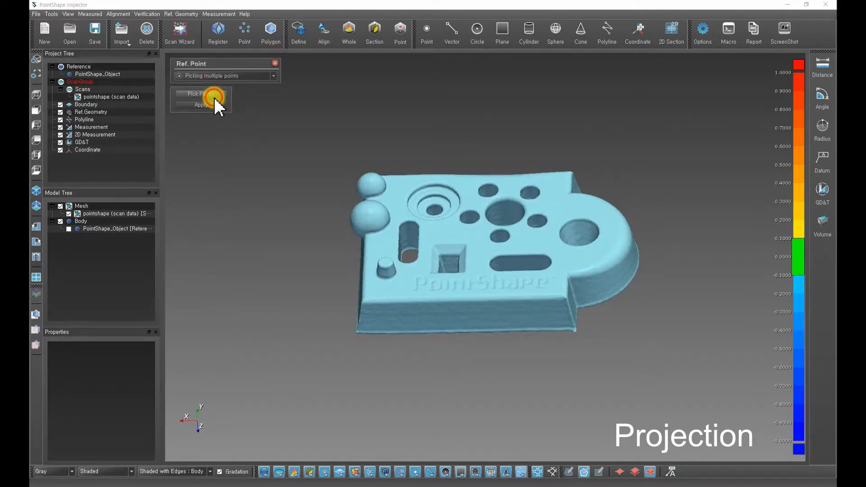
Step: Create a reference point with Picking multiple points from four points on the flat top face around the narrow slot and square pocket
{"action": "right_click_drag", "start_coordinate": [522, 397], "coordinate": [639, 433]}
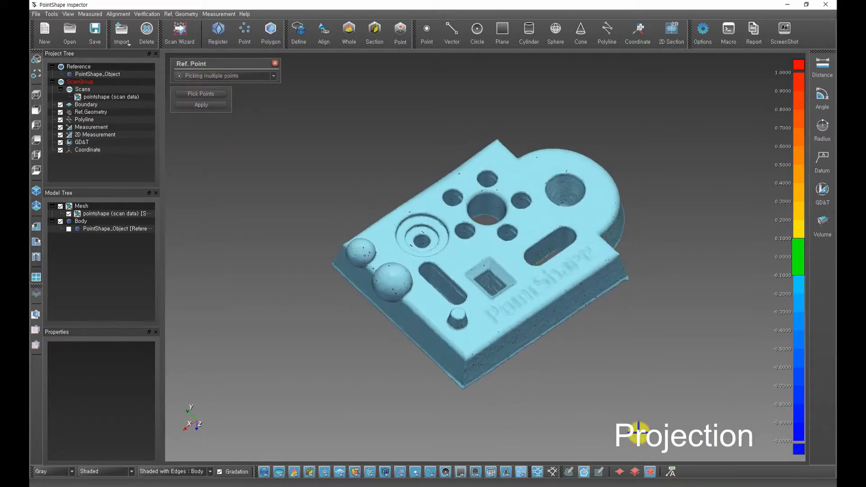
{"action": "scroll", "coordinate": [360, 331], "scroll_direction": "up", "scroll_amount": 3}
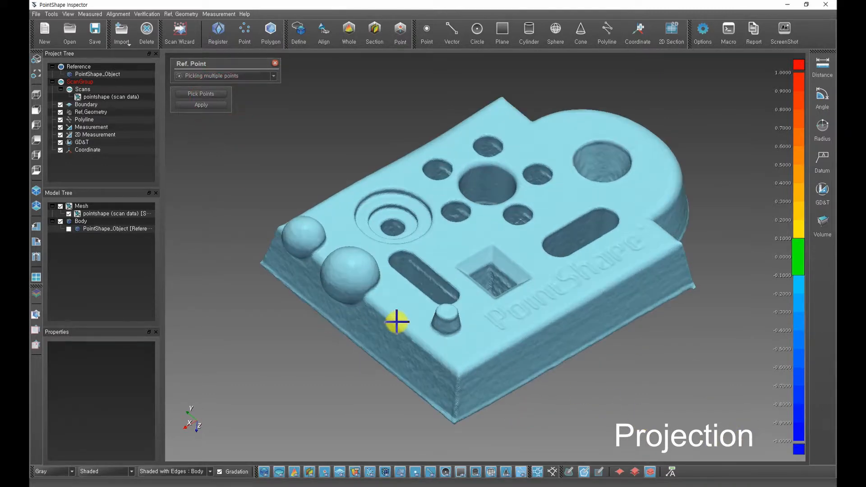
{"action": "middle_click_drag", "start_coordinate": [334, 323], "coordinate": [398, 322]}
{"action": "left_click", "coordinate": [505, 240]}
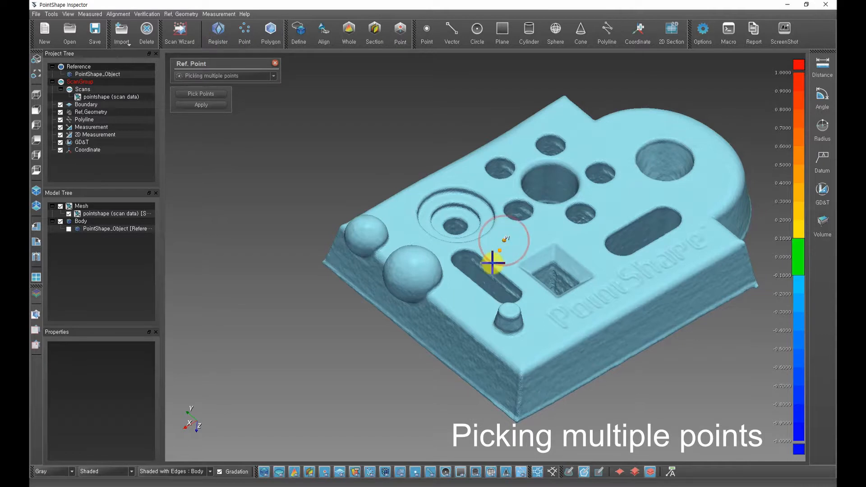
{"action": "left_click", "coordinate": [474, 302]}
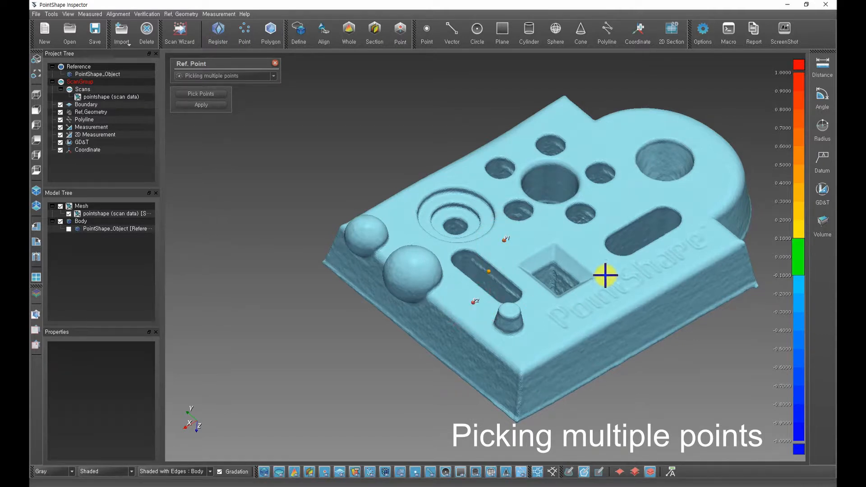
{"action": "left_click", "coordinate": [607, 275]}
{"action": "left_click", "coordinate": [558, 226]}
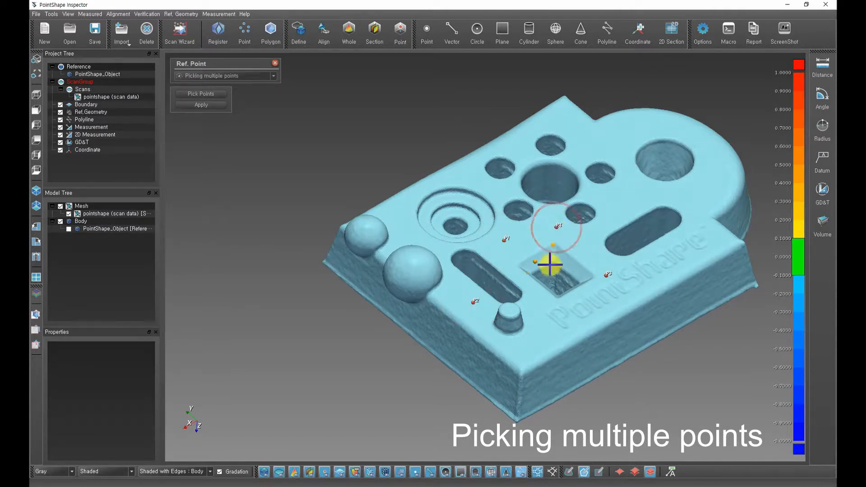
{"action": "left_click", "coordinate": [207, 105]}
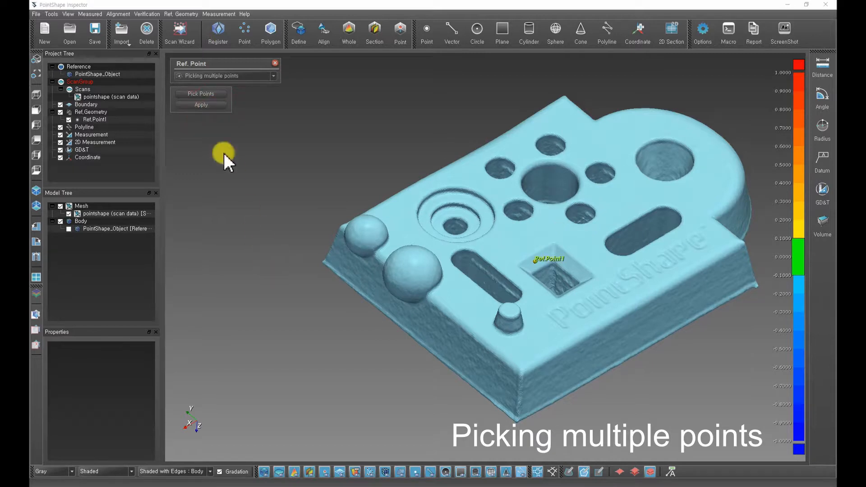
Step: Create a reference point from seven points picked around the surface of the larger sphere, and finish the Ref. Point command
{"action": "left_click", "coordinate": [211, 93]}
{"action": "left_click", "coordinate": [413, 253]}
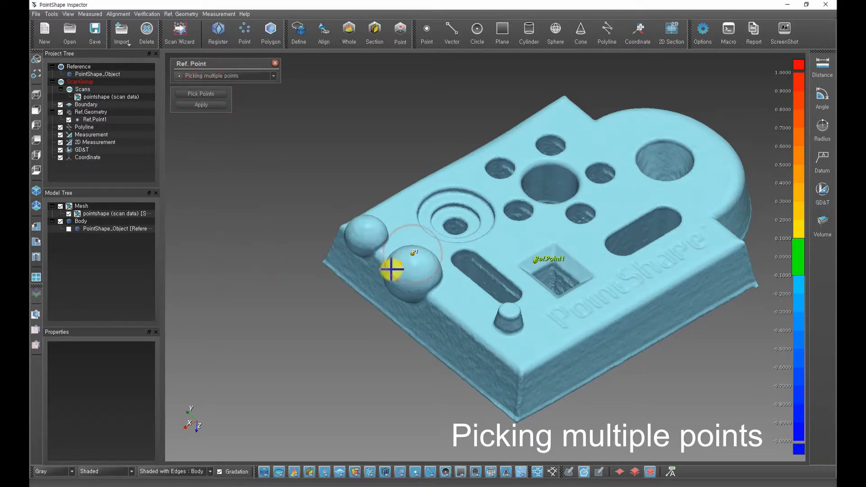
{"action": "left_click", "coordinate": [388, 273]}
{"action": "left_click", "coordinate": [411, 294]}
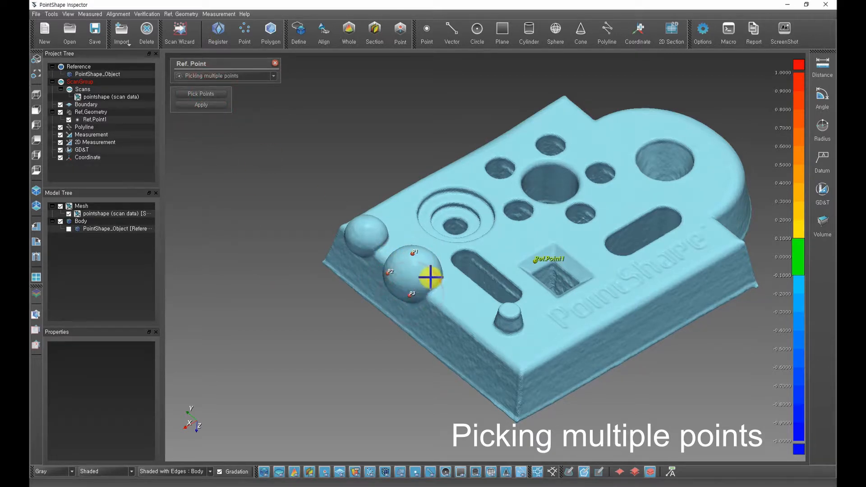
{"action": "left_click", "coordinate": [435, 275]}
{"action": "middle_click_drag", "start_coordinate": [367, 324], "coordinate": [305, 412]}
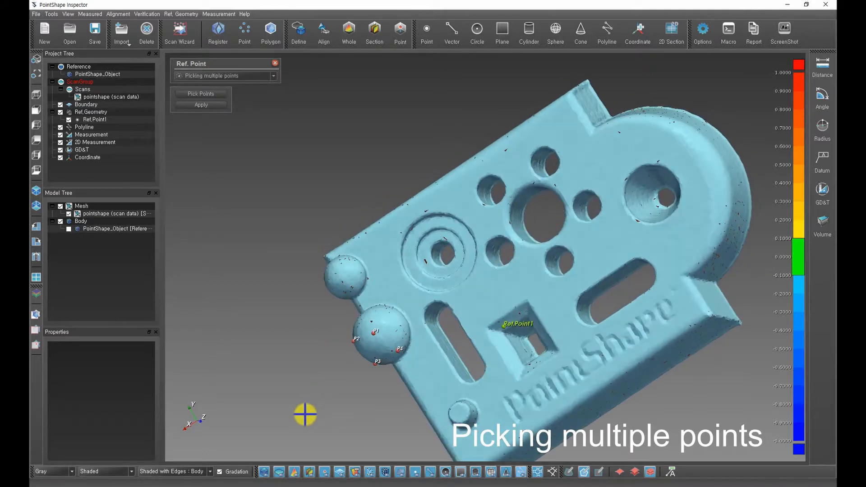
{"action": "left_click", "coordinate": [394, 321]}
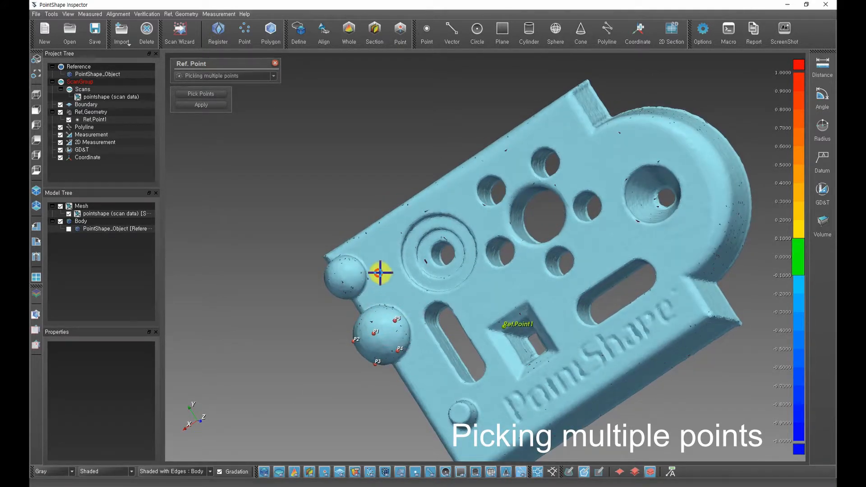
{"action": "middle_click_drag", "start_coordinate": [383, 271], "coordinate": [503, 323]}
{"action": "left_click", "coordinate": [426, 341]}
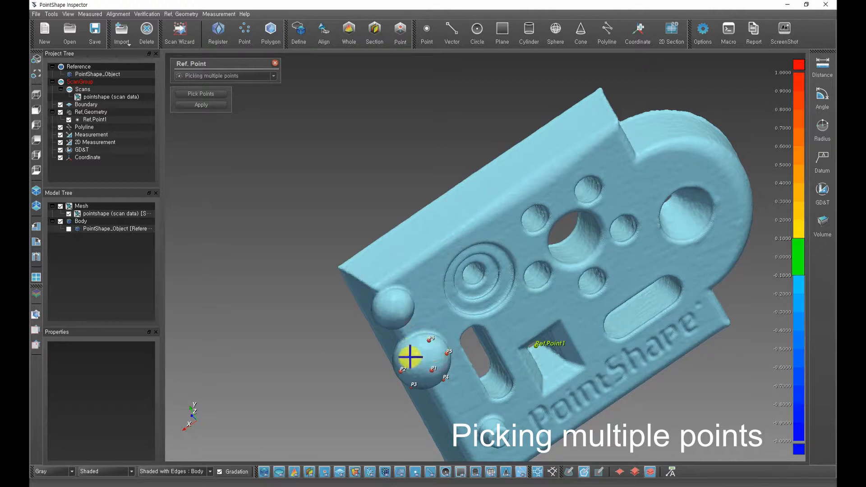
{"action": "left_click", "coordinate": [411, 357]}
{"action": "middle_click_drag", "start_coordinate": [411, 357], "coordinate": [302, 147]}
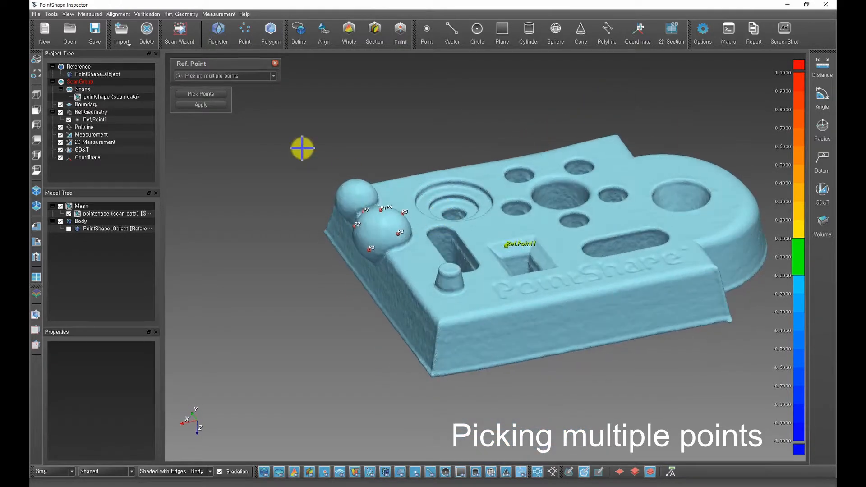
{"action": "left_click", "coordinate": [214, 104]}
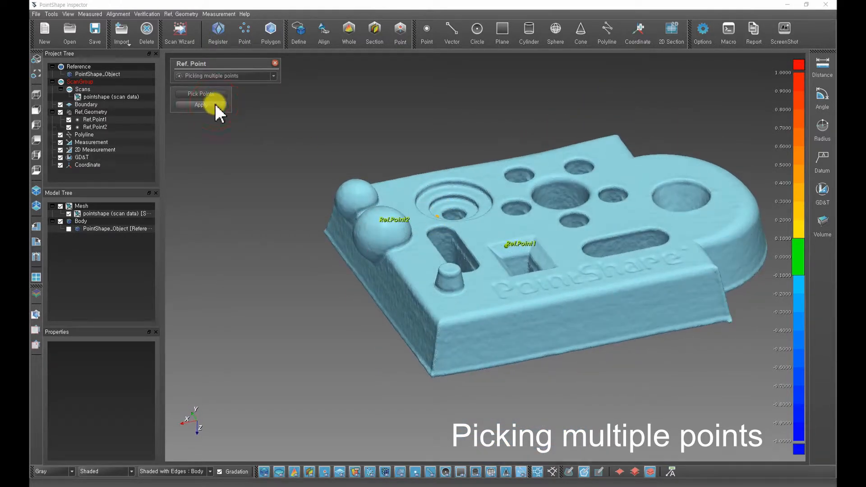
{"action": "left_click", "coordinate": [275, 63]}
Step: Inspect the reference point inside the larger sphere with the mesh display set to Transparent, and restore the Shaded display
{"action": "left_click", "coordinate": [88, 472]}
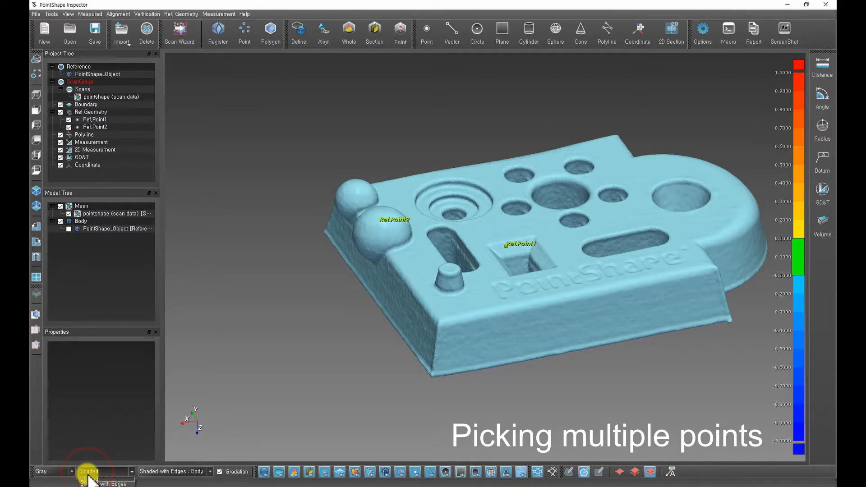
{"action": "left_click", "coordinate": [93, 484]}
{"action": "middle_click_drag", "start_coordinate": [300, 399], "coordinate": [435, 306]}
{"action": "middle_click_drag", "start_coordinate": [432, 344], "coordinate": [285, 378]}
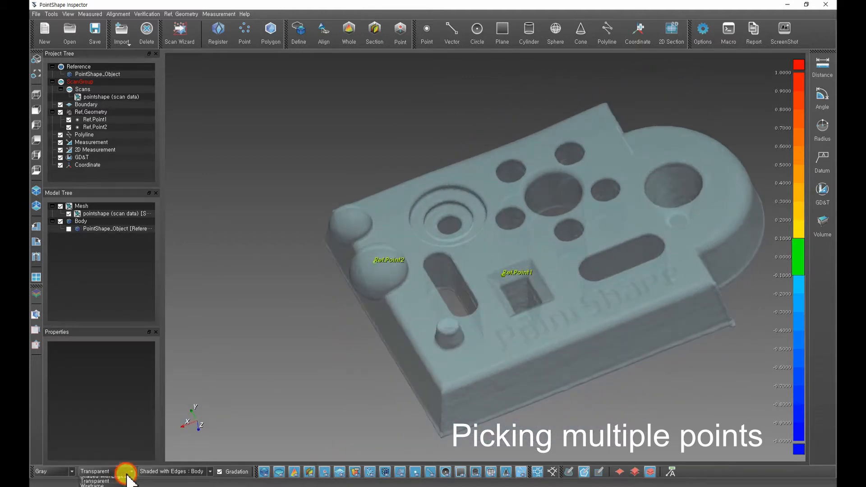
{"action": "left_click", "coordinate": [124, 475]}
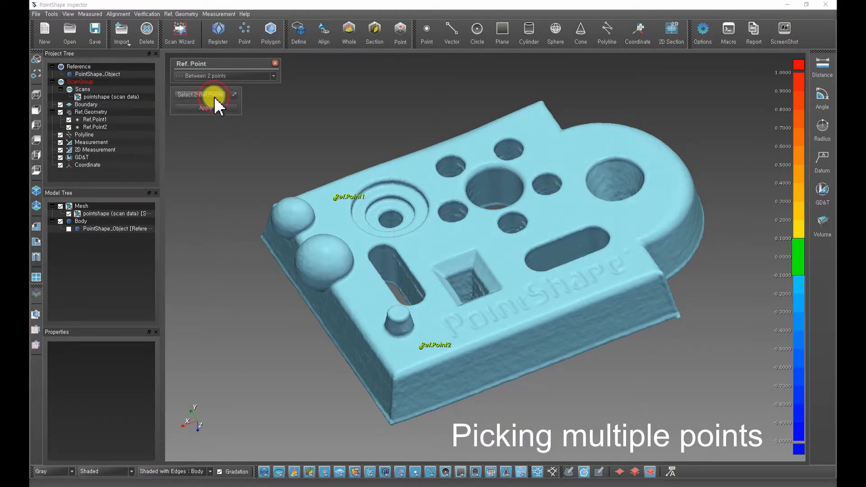
Step: Create a reference point midway between Ref.Point1 and Ref.Point2 with the Between 2 points method
{"action": "left_click", "coordinate": [336, 200]}
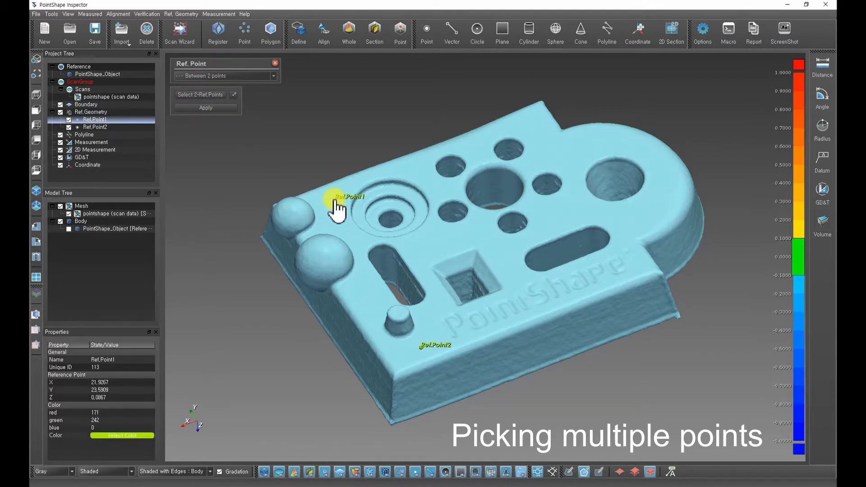
{"action": "left_click", "coordinate": [421, 349]}
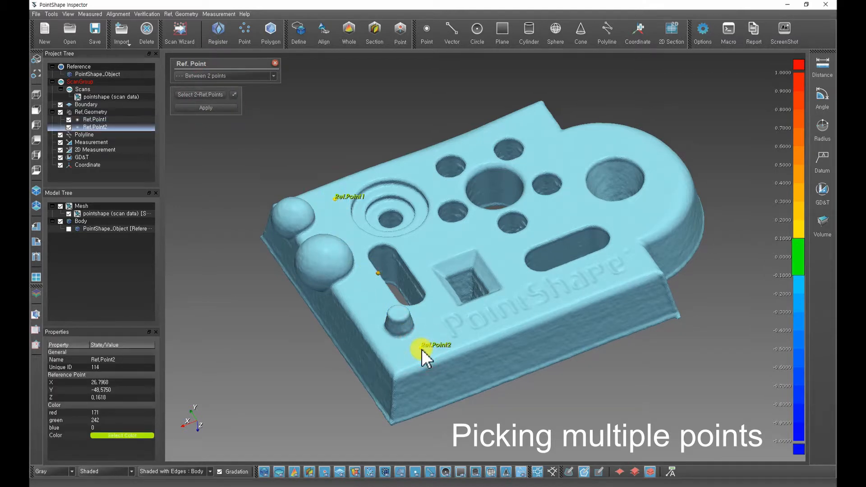
{"action": "left_click", "coordinate": [221, 111]}
{"action": "left_click", "coordinate": [242, 169]}
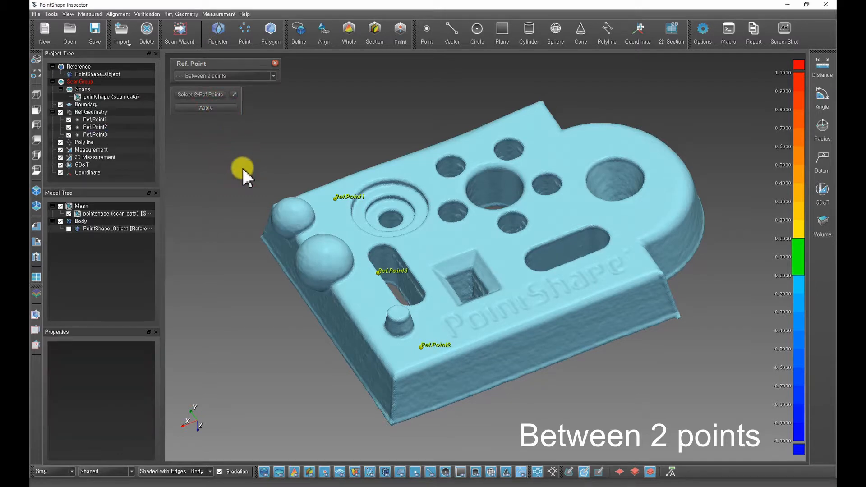
{"action": "mouse_move", "coordinate": [244, 173]}
{"action": "right_mouse_down"}
{"action": "mouse_move", "coordinate": [371, 172]}
{"action": "mouse_move", "coordinate": [248, 184]}
{"action": "right_mouse_up"}
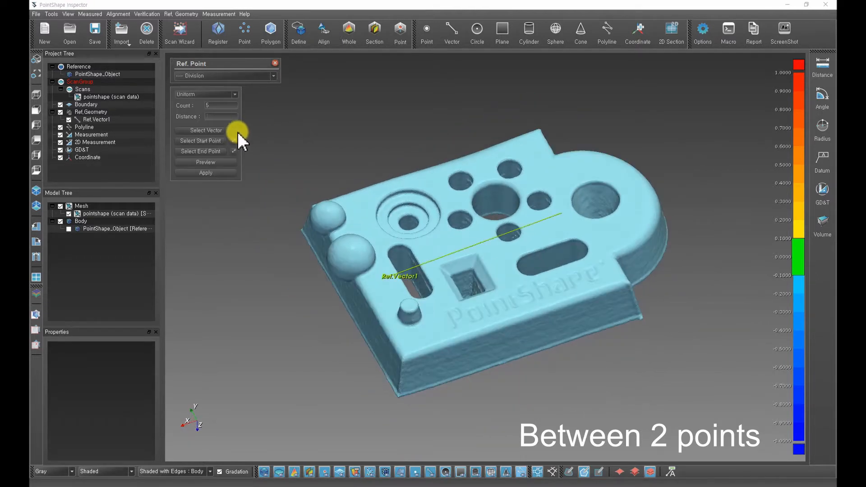
Step: Create reference points along Ref.Vector1 with Uniform Division at a count of 5, between a picked start point and end point
{"action": "left_click", "coordinate": [228, 131]}
{"action": "left_click", "coordinate": [390, 268]}
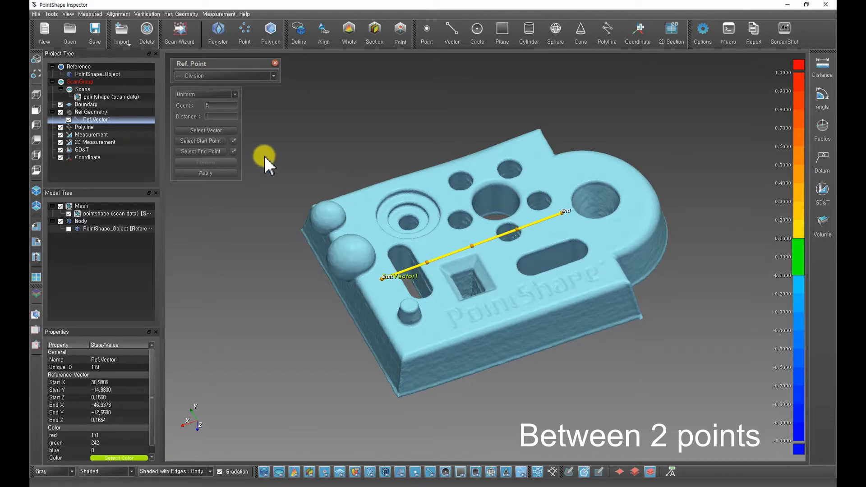
{"action": "left_click", "coordinate": [423, 255]}
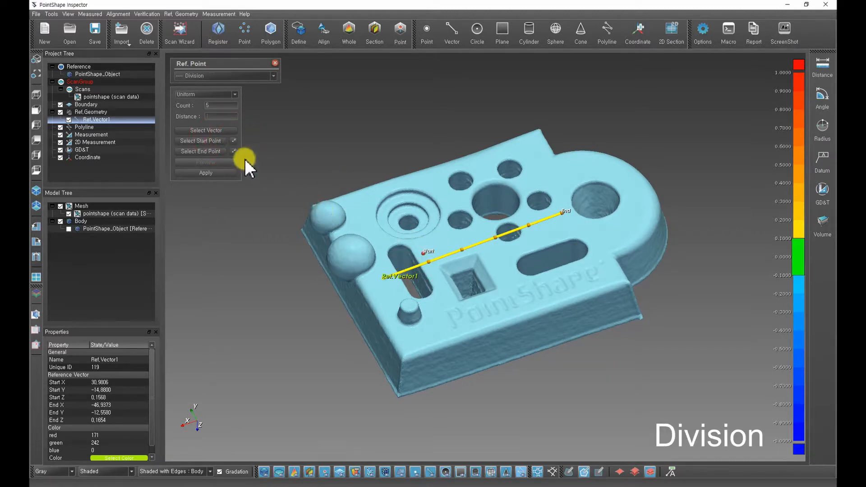
{"action": "left_click", "coordinate": [527, 217]}
{"action": "left_click", "coordinate": [219, 173]}
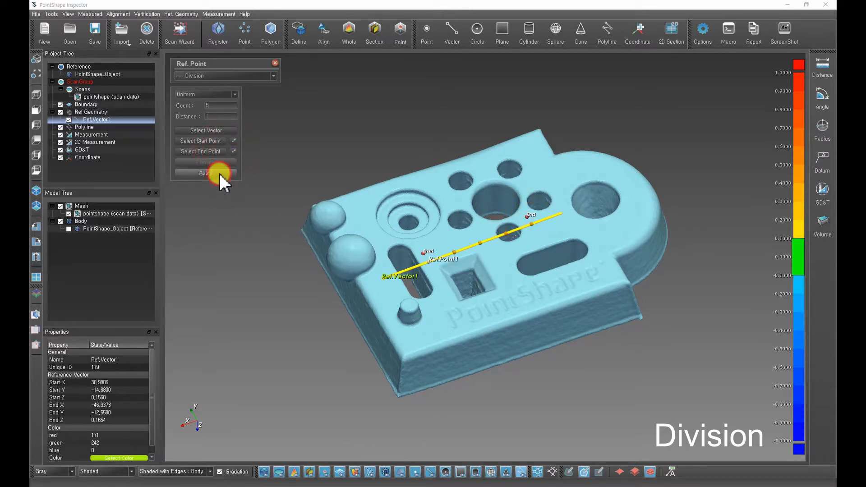
Step: Hide the reference points Ref.Point1 through Ref.Point5, keeping Ref.Vector1 visible
{"action": "left_click", "coordinate": [299, 251]}
{"action": "left_click", "coordinate": [98, 127]}
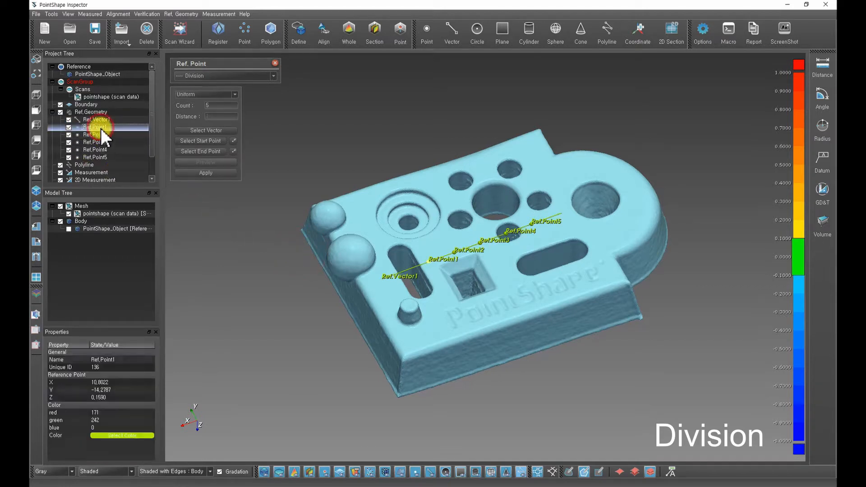
{"action": "left_click", "coordinate": [97, 158], "text": "shift"}
{"action": "right_click", "coordinate": [69, 156]}
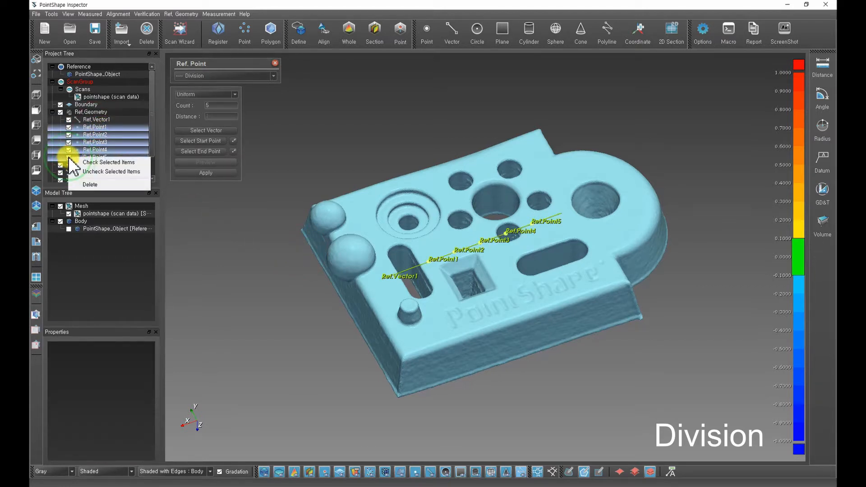
{"action": "left_click", "coordinate": [86, 171]}
{"action": "left_click", "coordinate": [250, 226]}
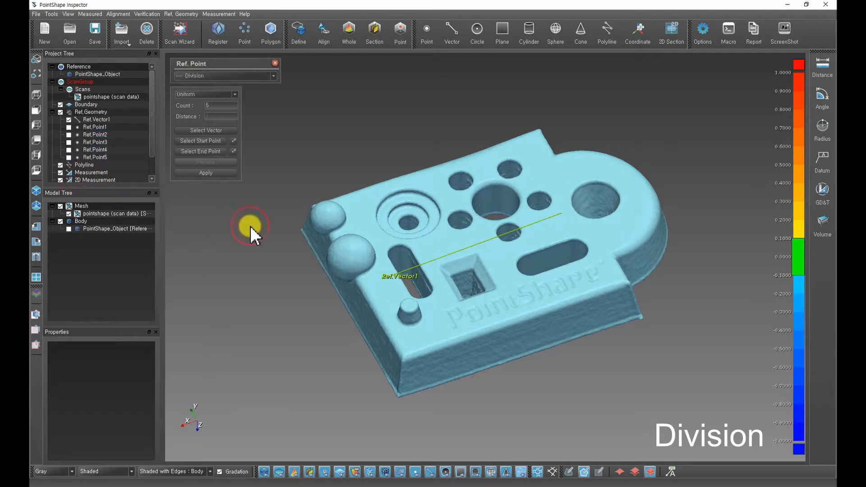
Step: Set up an Offset Division along Ref.Vector1 with a count of 6 and a distance of 5, from a picked start point near the slot
{"action": "left_click", "coordinate": [230, 95]}
{"action": "left_click", "coordinate": [219, 105]}
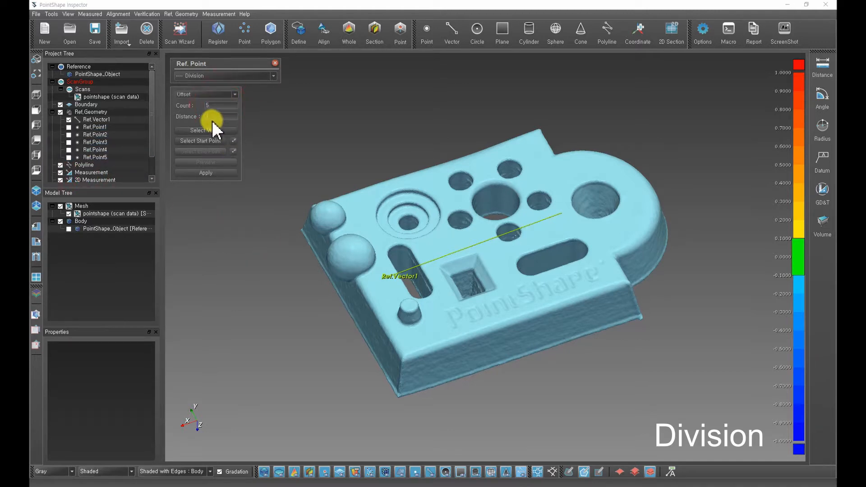
{"action": "left_click", "coordinate": [204, 115]}
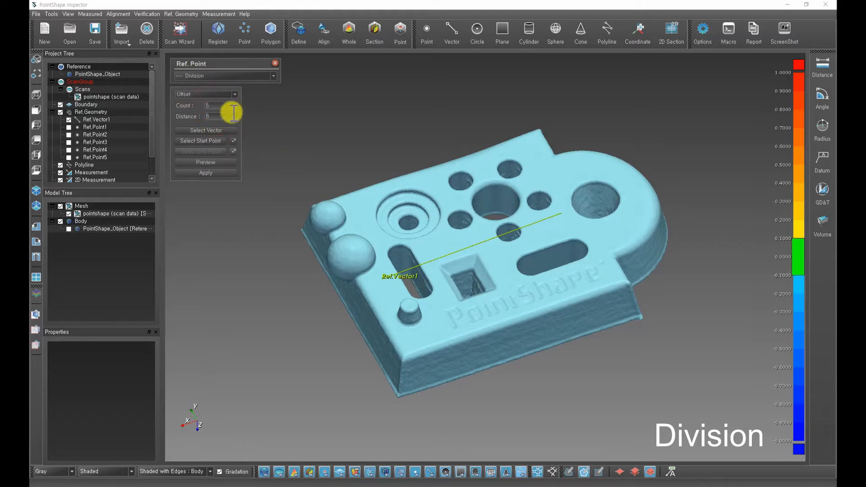
{"action": "left_click", "coordinate": [219, 105]}
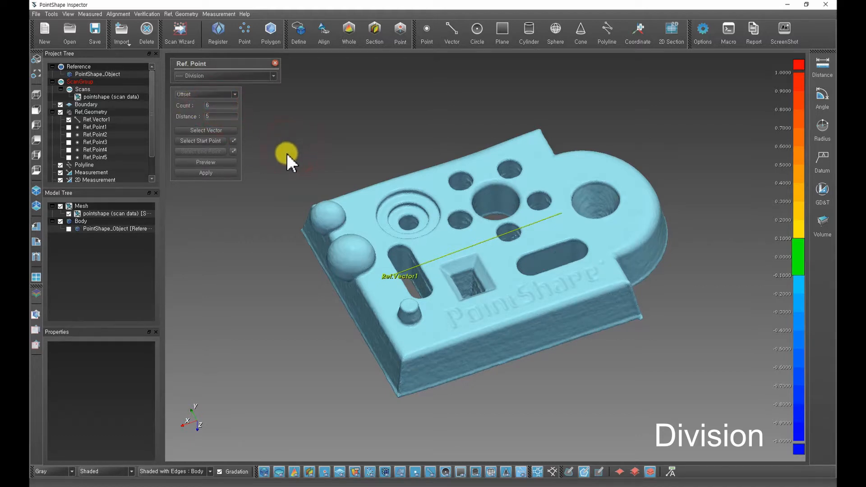
{"action": "left_click", "coordinate": [471, 247]}
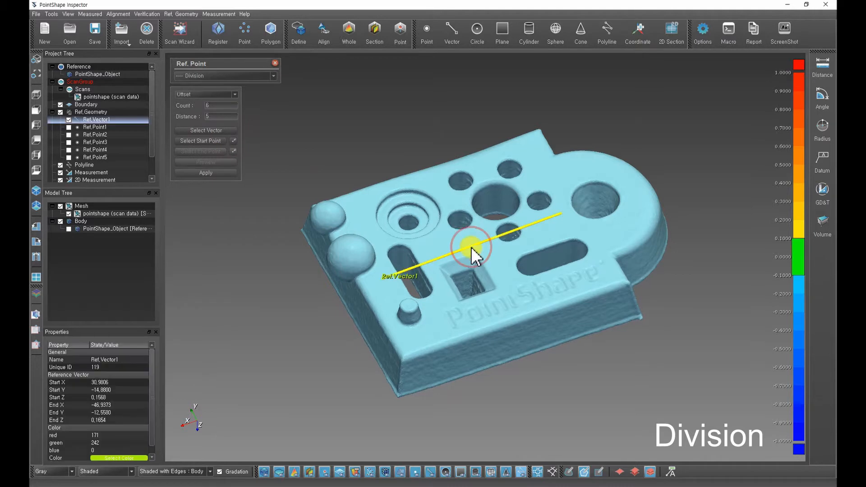
{"action": "left_click", "coordinate": [217, 141]}
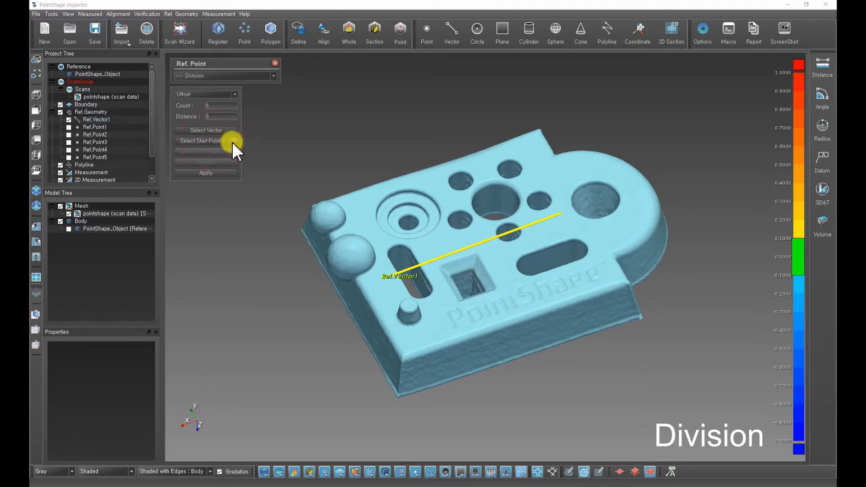
{"action": "left_click", "coordinate": [424, 253]}
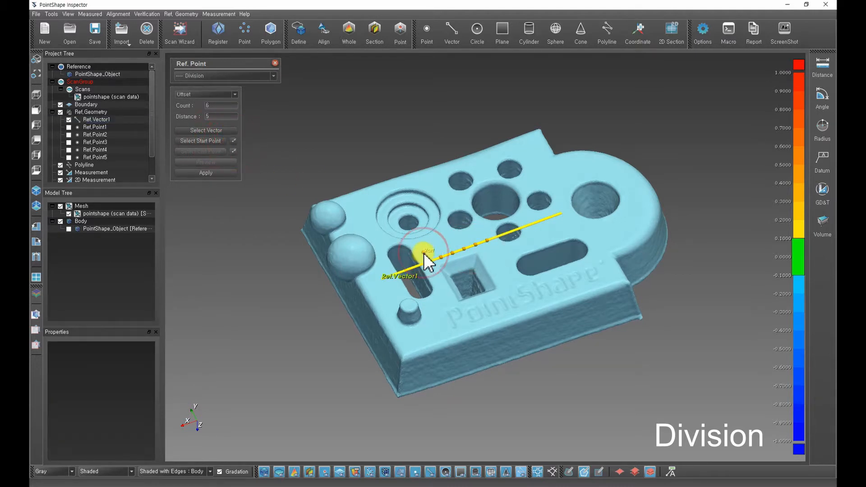
Step: Set the Offset Division distance to 10 and create the reference points along the vector
{"action": "double_click", "coordinate": [213, 117]}
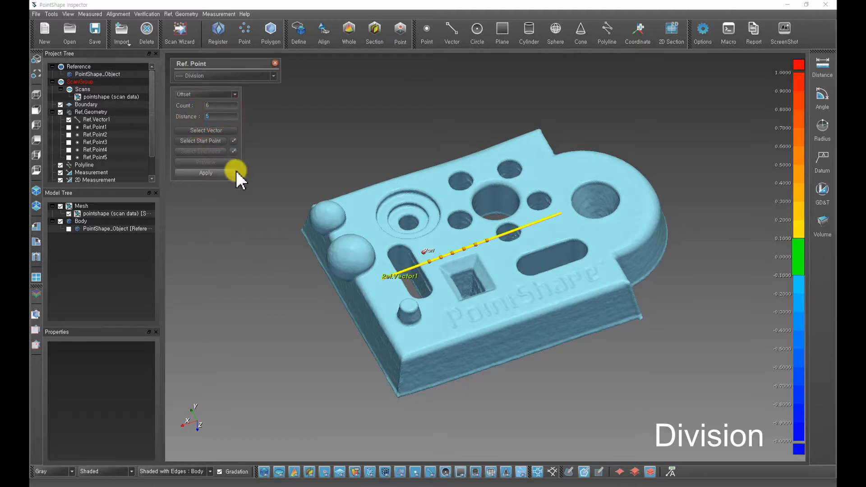
{"action": "type", "text": "10"}
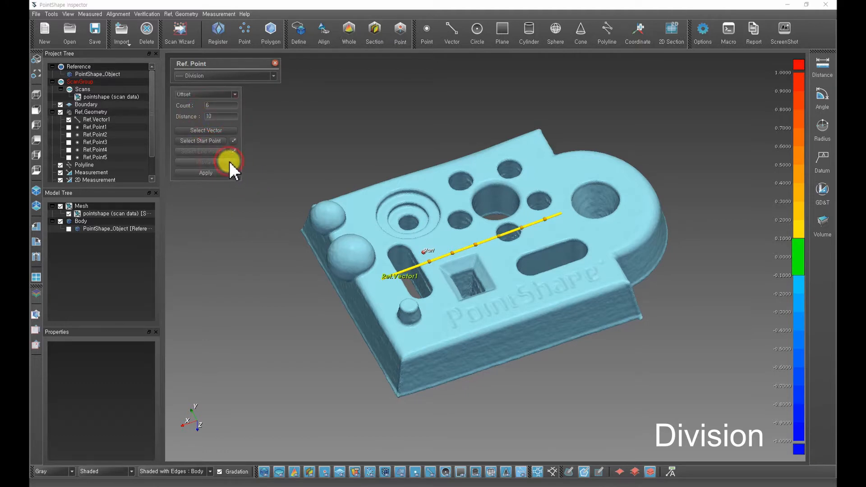
{"action": "left_click", "coordinate": [216, 175]}
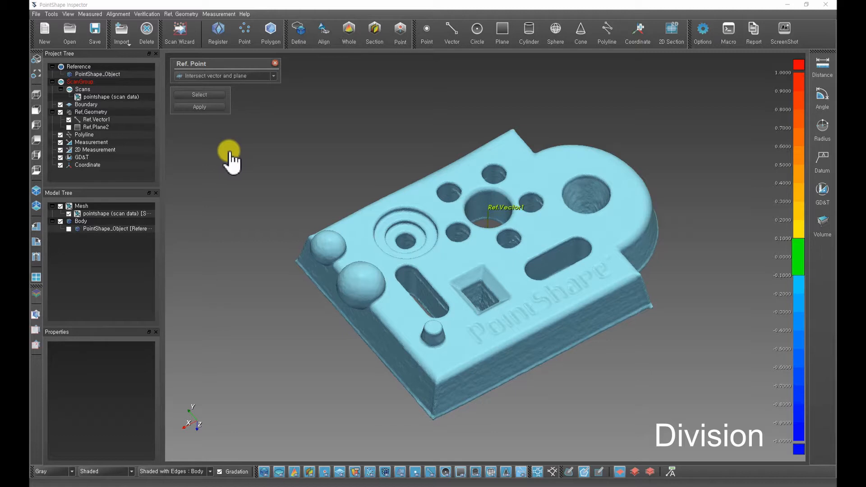
Step: Show Ref.Plane2 and create a reference point where Ref.Vector1 meets it with the Intersect vector and plane method
{"action": "left_click", "coordinate": [69, 128]}
{"action": "left_click_drag", "start_coordinate": [343, 212], "coordinate": [328, 195]}
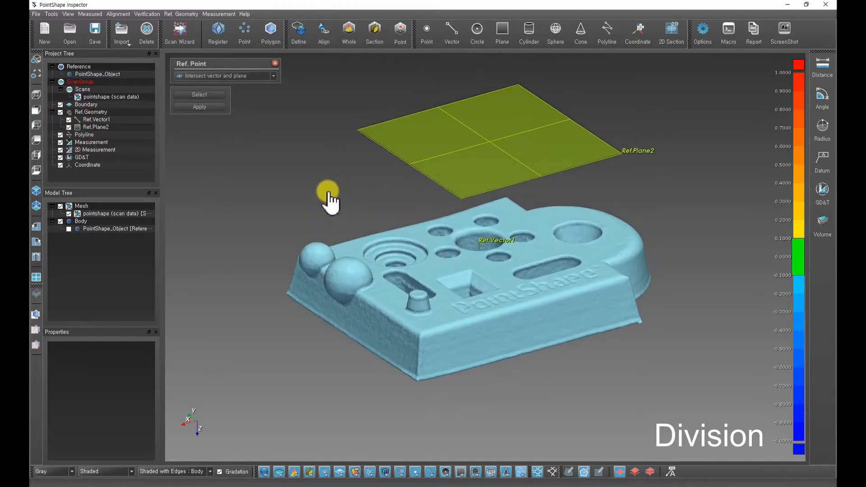
{"action": "left_click", "coordinate": [216, 96]}
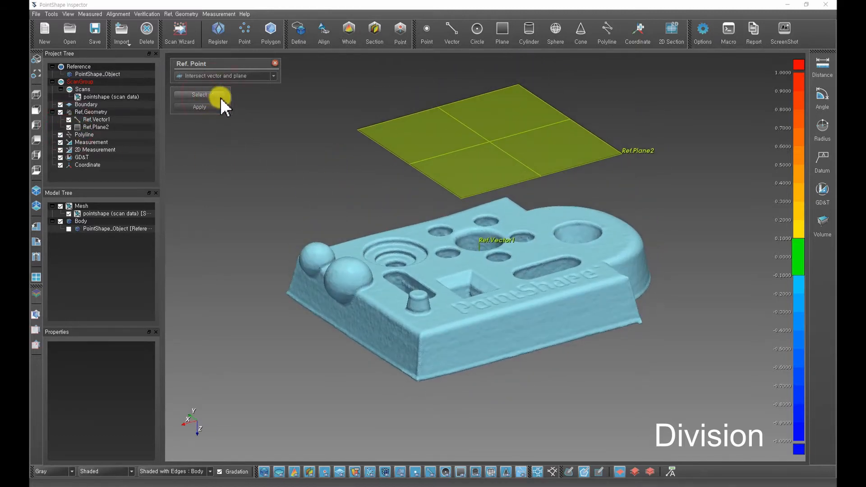
{"action": "left_click", "coordinate": [480, 246]}
{"action": "left_click", "coordinate": [401, 138]}
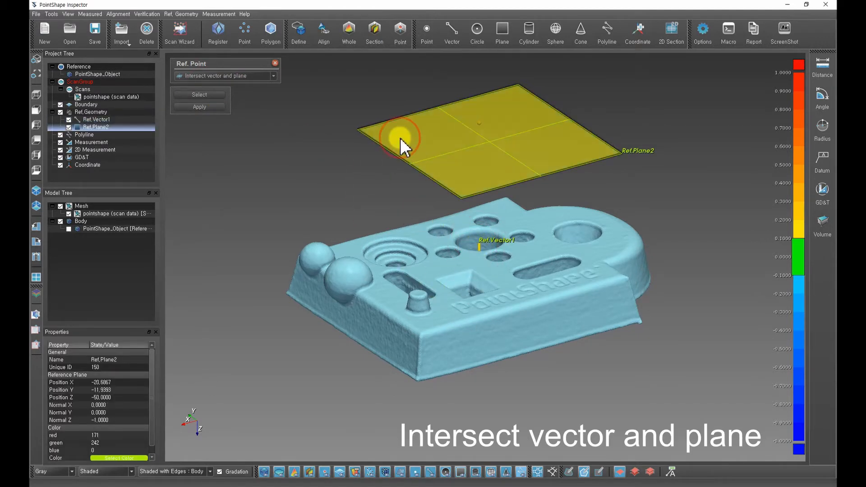
{"action": "mouse_move", "coordinate": [371, 224]}
{"action": "left_mouse_down"}
{"action": "mouse_move", "coordinate": [367, 165]}
{"action": "mouse_move", "coordinate": [380, 351]}
{"action": "mouse_move", "coordinate": [370, 212]}
{"action": "left_mouse_up"}
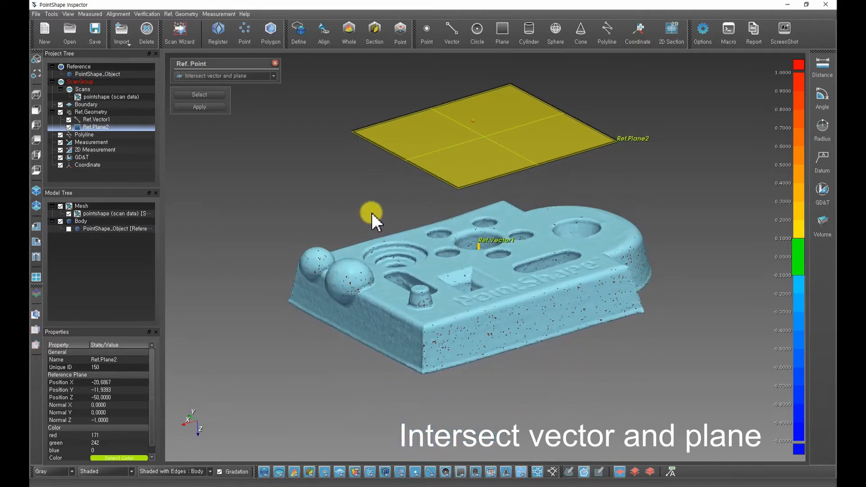
{"action": "left_click", "coordinate": [202, 109]}
{"action": "left_click", "coordinate": [205, 108]}
{"action": "left_click", "coordinate": [284, 161]}
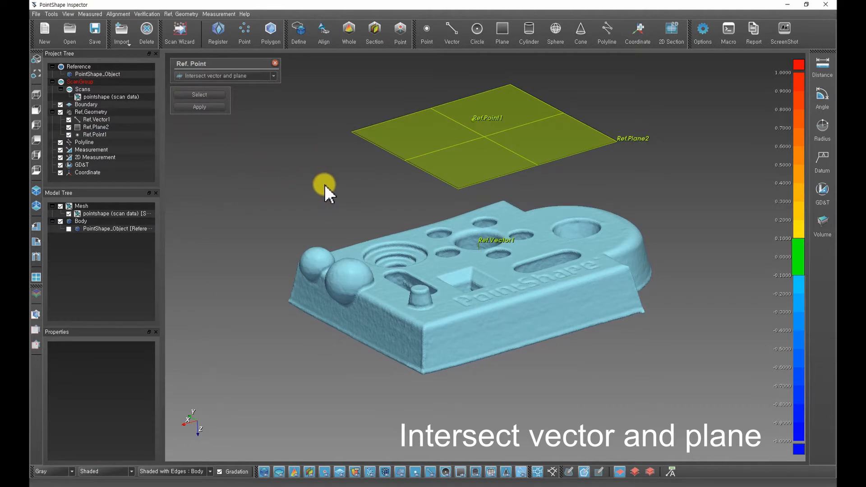
{"action": "middle_click_drag", "start_coordinate": [324, 185], "coordinate": [321, 204]}
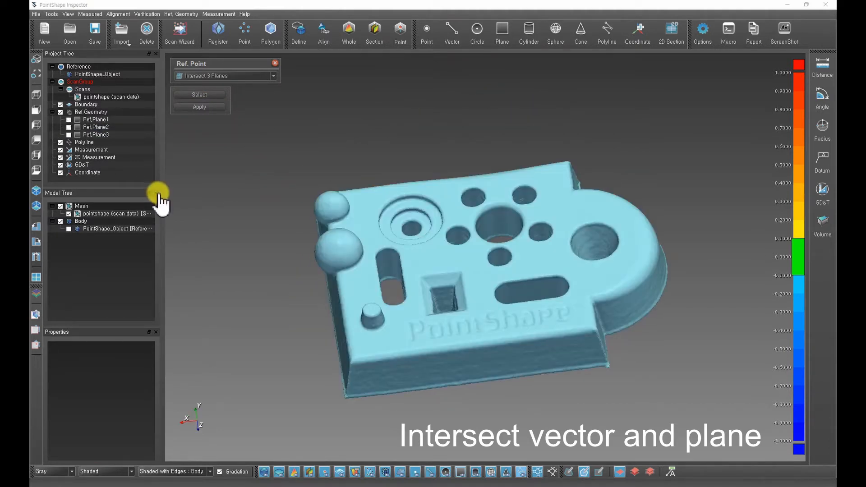
Step: Show Ref.Plane1, Ref.Plane2 and Ref.Plane3 on the scan model
{"action": "left_click", "coordinate": [69, 120]}
{"action": "left_click", "coordinate": [69, 127]}
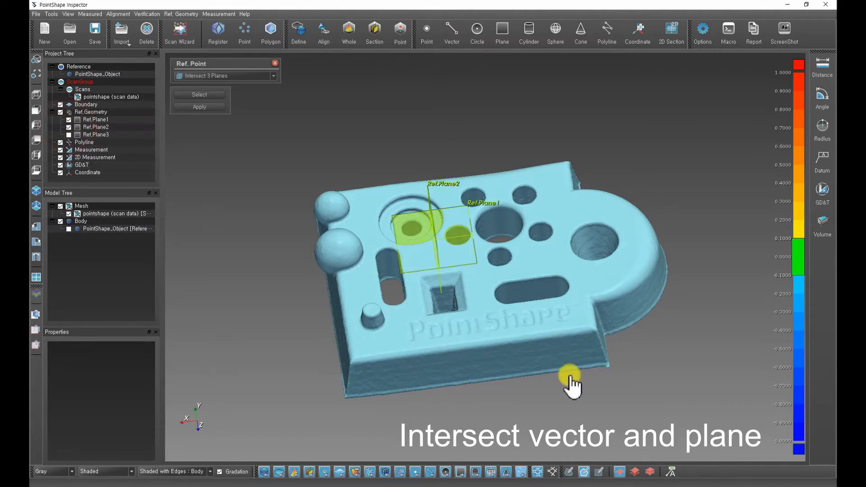
{"action": "left_click_drag", "start_coordinate": [568, 378], "coordinate": [642, 374]}
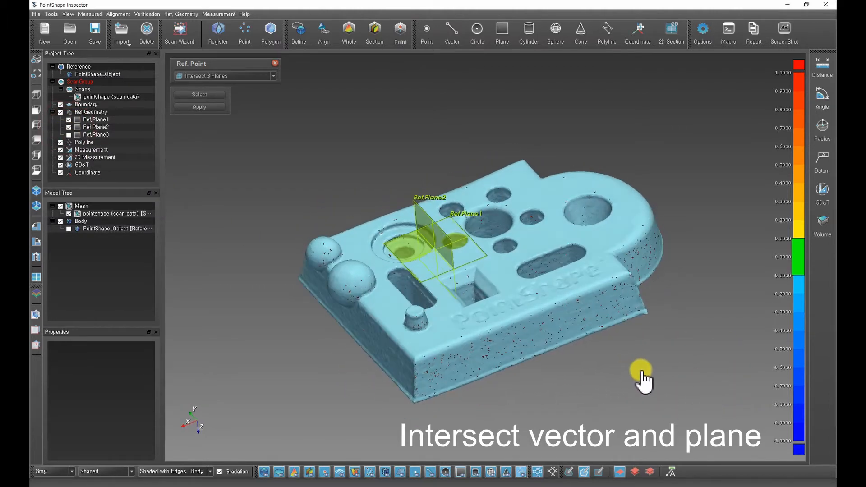
{"action": "left_click", "coordinate": [68, 135]}
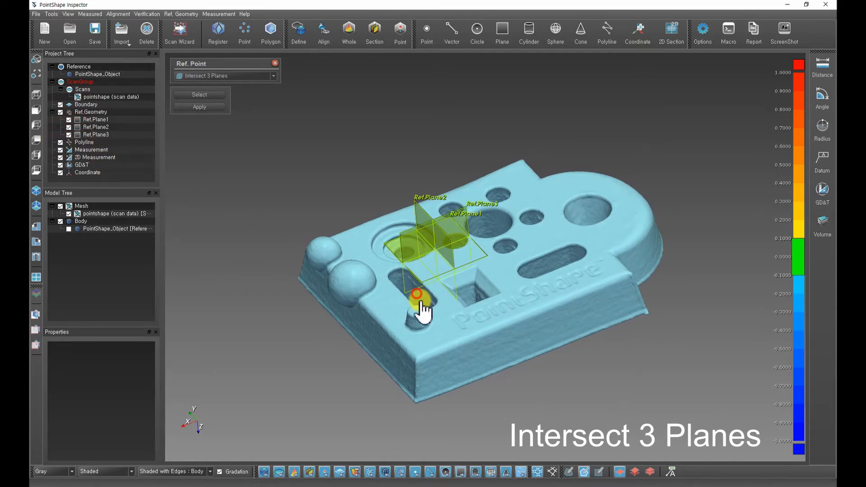
{"action": "left_click_drag", "start_coordinate": [422, 301], "coordinate": [433, 342]}
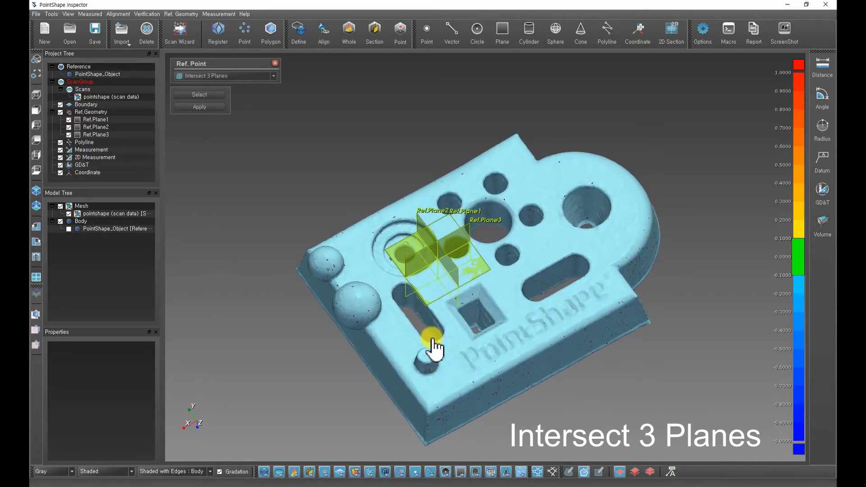
Step: Create a reference point at the common intersection of Ref.Plane1, Ref.Plane2 and Ref.Plane3 with the Intersect 3 Planes method
{"action": "left_click", "coordinate": [204, 94]}
{"action": "left_click", "coordinate": [424, 232]}
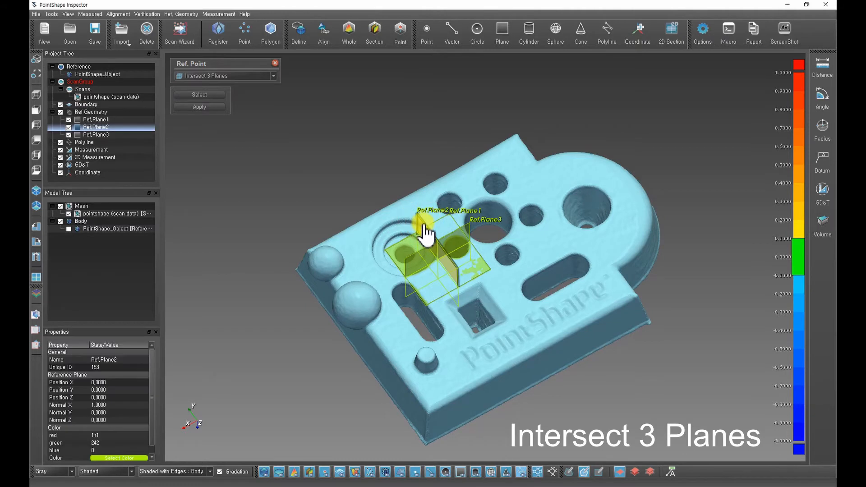
{"action": "left_click", "coordinate": [422, 260]}
{"action": "scroll", "coordinate": [442, 314], "scroll_direction": "up", "scroll_amount": 5}
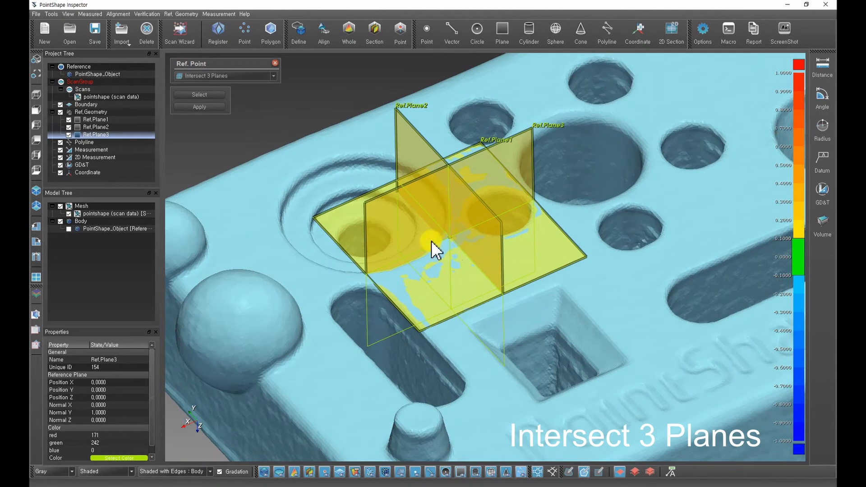
{"action": "left_click", "coordinate": [214, 107]}
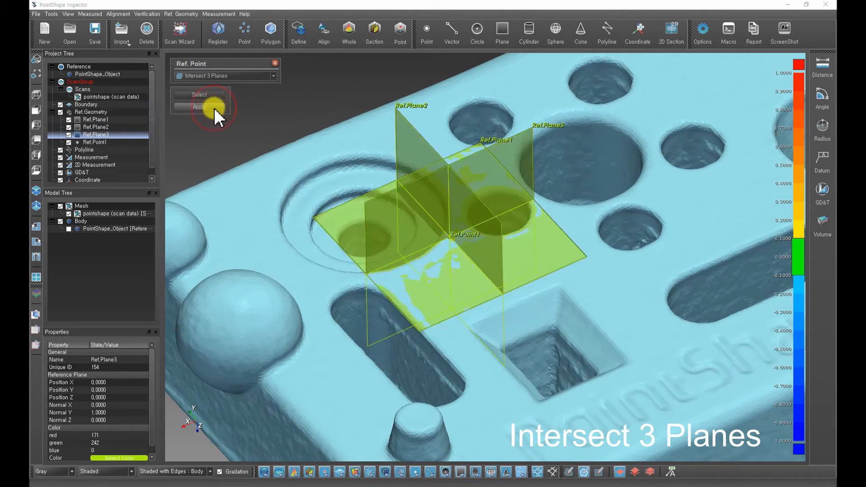
Step: Hide Ref.Plane1, Ref.Plane2 and Ref.Plane3 and inspect the reference point at their intersection
{"action": "left_click", "coordinate": [69, 120]}
{"action": "left_click", "coordinate": [68, 128]}
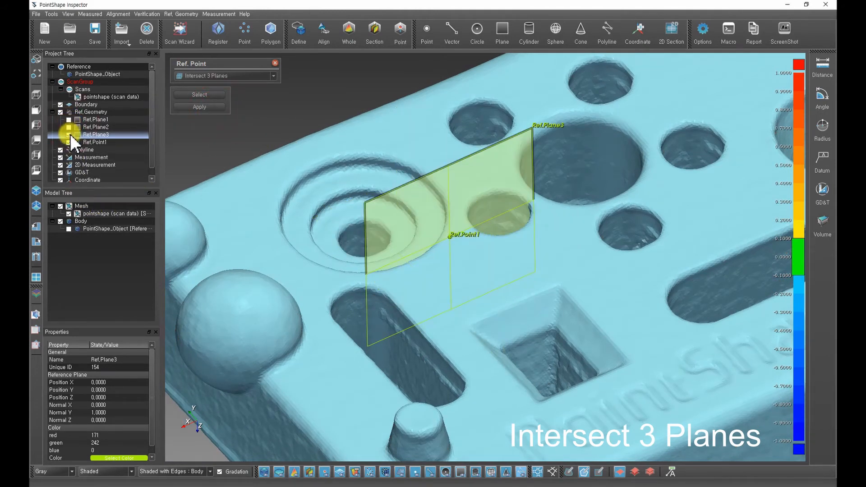
{"action": "left_click", "coordinate": [69, 134]}
{"action": "middle_click_drag", "start_coordinate": [336, 208], "coordinate": [472, 262]}
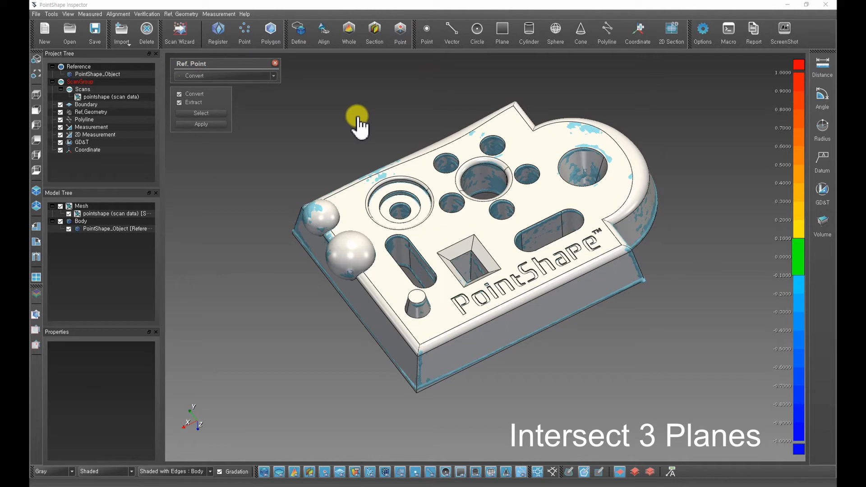
Step: Convert three corner vertices of the square pocket on the CAD body into reference points, and finish the Ref. Point command
{"action": "left_click", "coordinate": [474, 235]}
{"action": "left_click", "coordinate": [201, 124]}
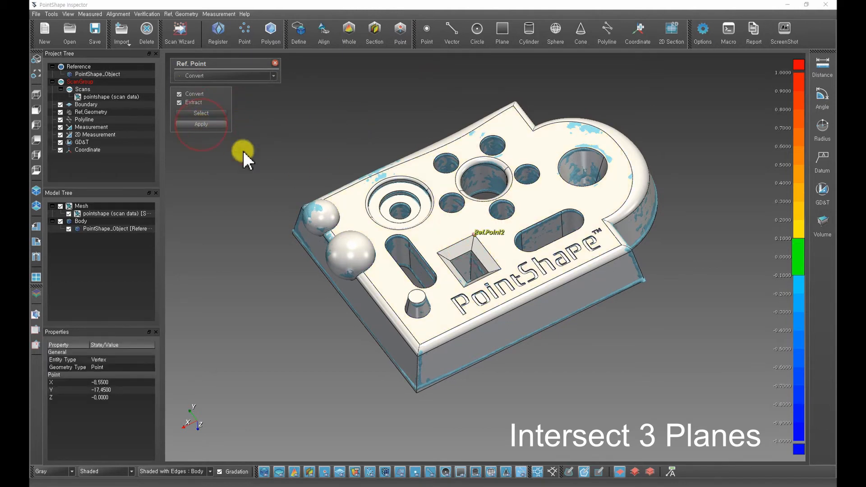
{"action": "left_click", "coordinate": [207, 113]}
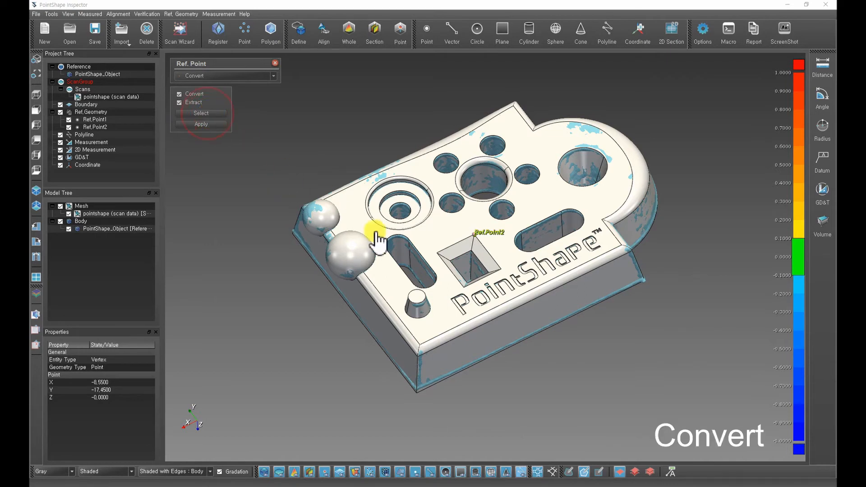
{"action": "left_click", "coordinate": [437, 253]}
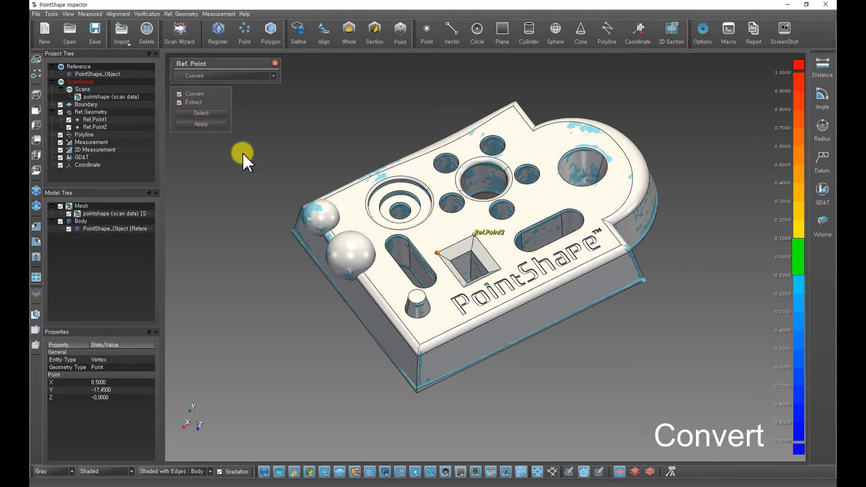
{"action": "left_click", "coordinate": [201, 124]}
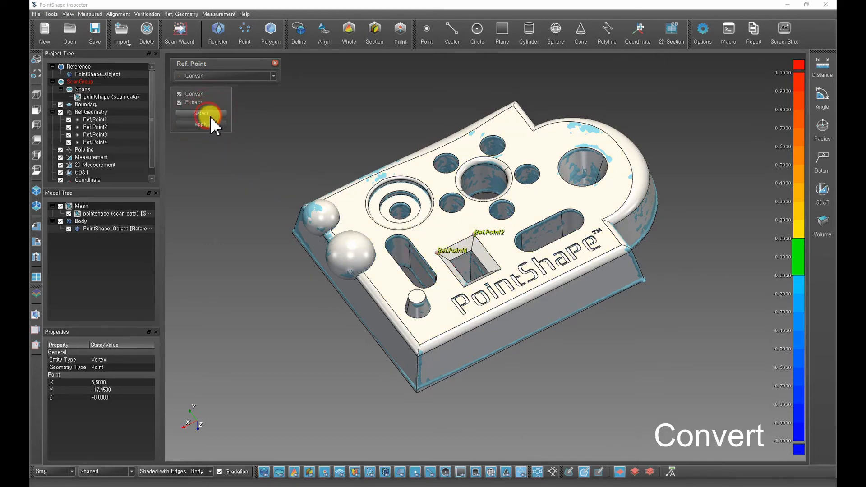
{"action": "left_click", "coordinate": [466, 288]}
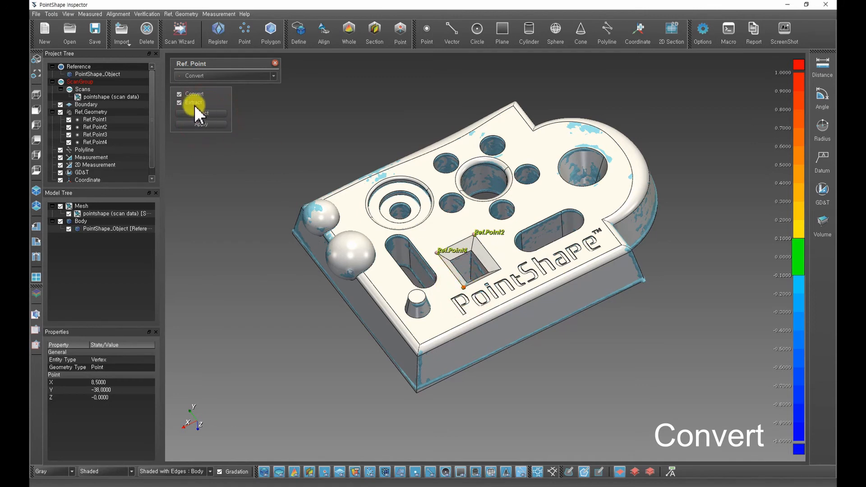
{"action": "left_click", "coordinate": [201, 125]}
{"action": "left_click", "coordinate": [275, 63]}
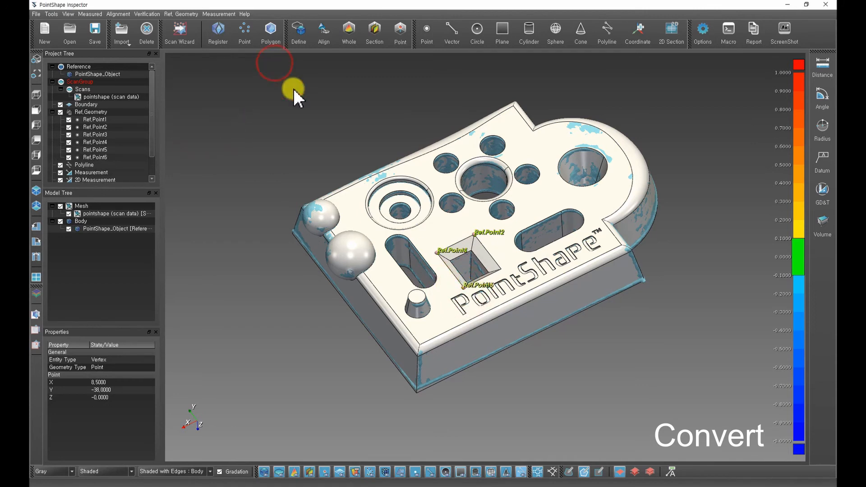
Step: Hide the PointShape_Object reference body and inspect the converted points around the square pocket on the scan mesh
{"action": "scroll", "coordinate": [474, 324], "scroll_direction": "up", "scroll_amount": 5}
{"action": "middle_click_drag", "start_coordinate": [424, 309], "coordinate": [443, 258]}
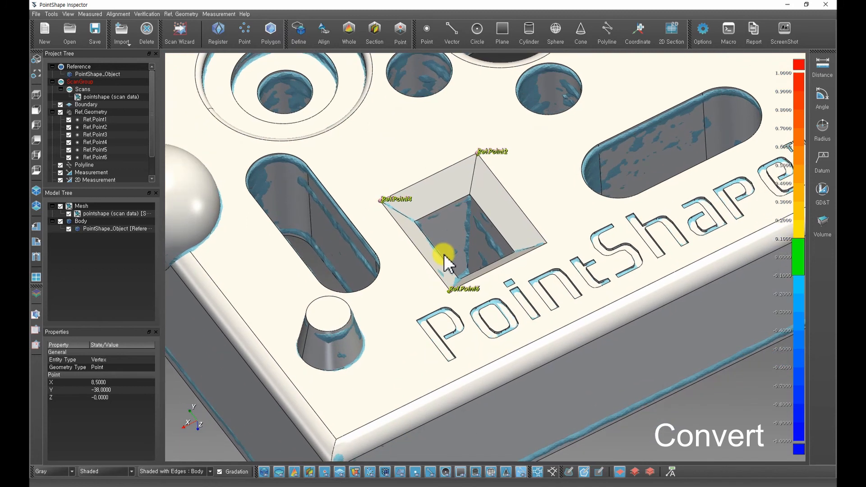
{"action": "left_click", "coordinate": [81, 222]}
{"action": "left_click", "coordinate": [69, 229]}
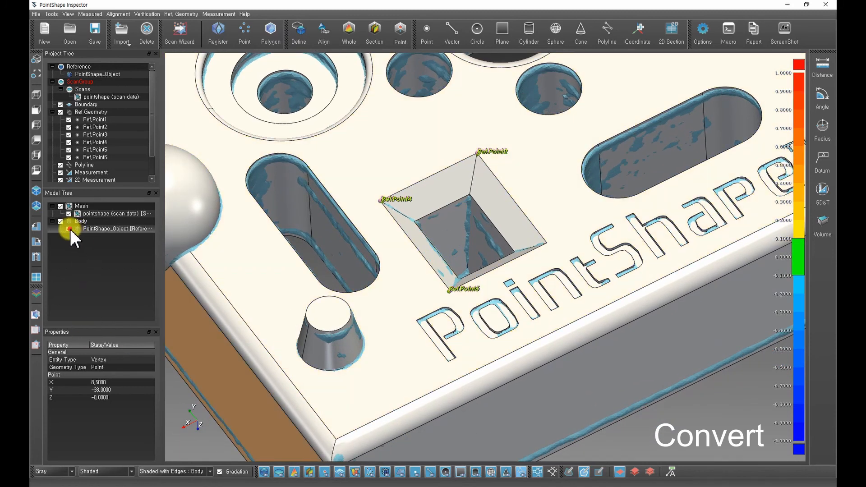
{"action": "scroll", "coordinate": [494, 170], "scroll_direction": "up", "scroll_amount": 3}
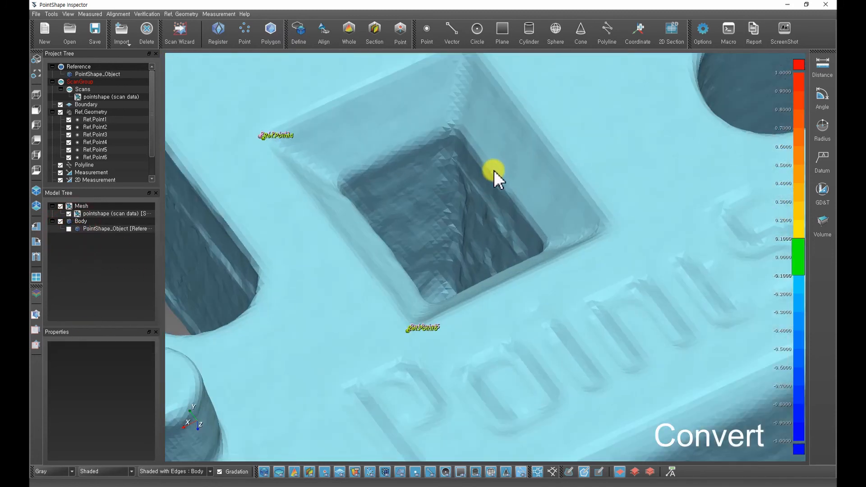